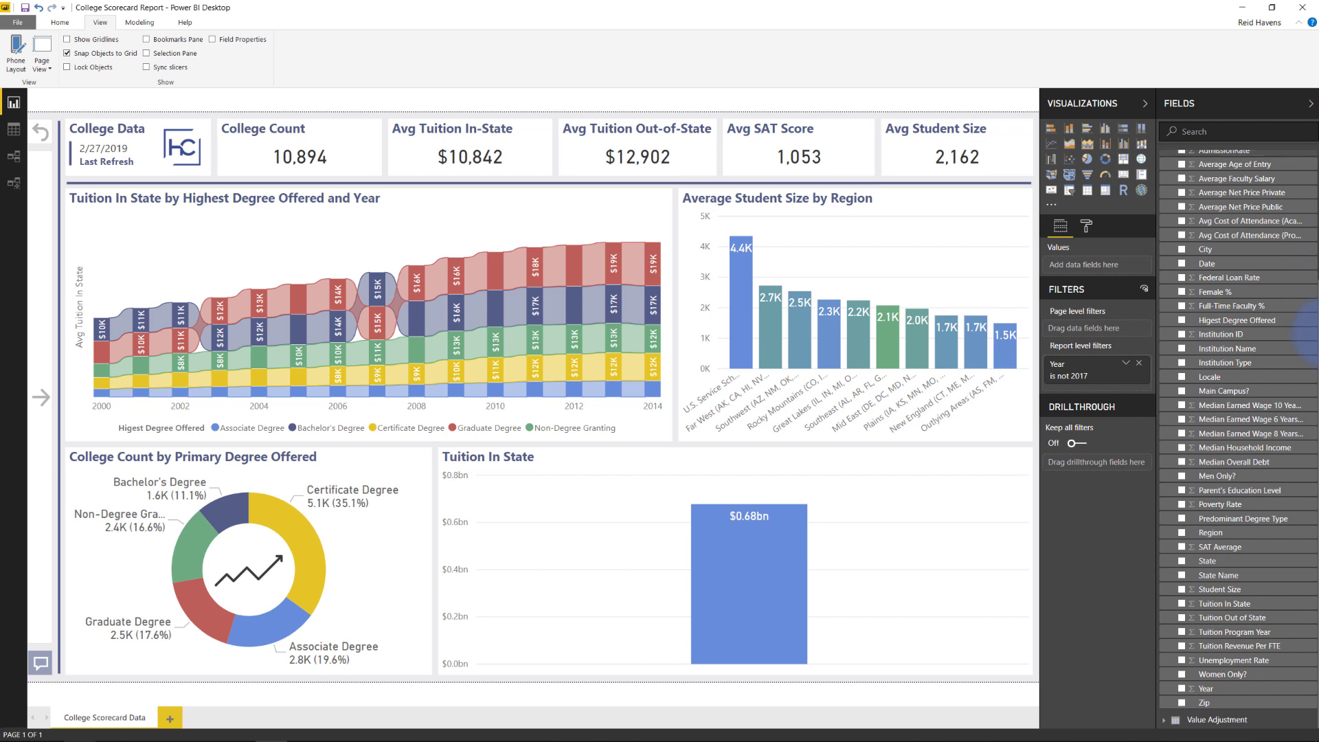
# - With the Tuition In State chart selected, start a new group from the Tuition In State field
pyautogui.click(566, 467)
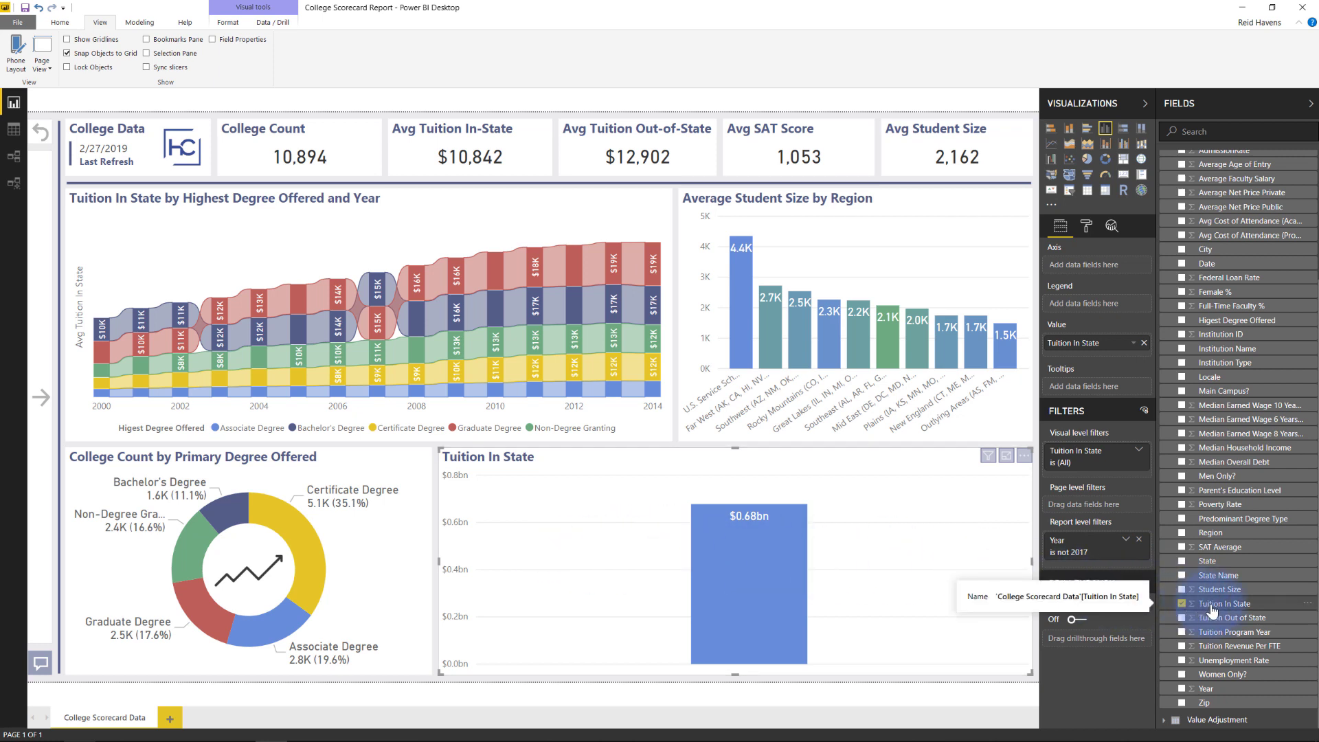
pyautogui.rightClick(1204, 606)
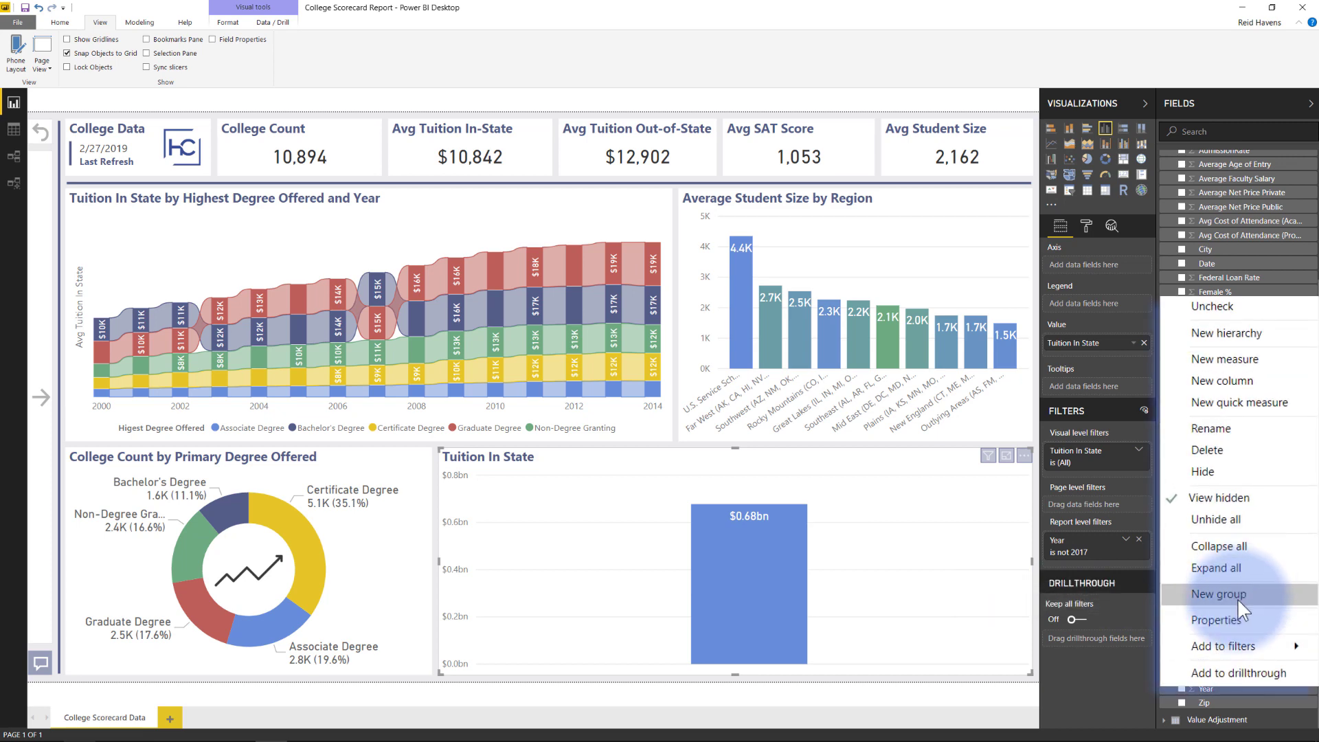
pyautogui.click(1215, 598)
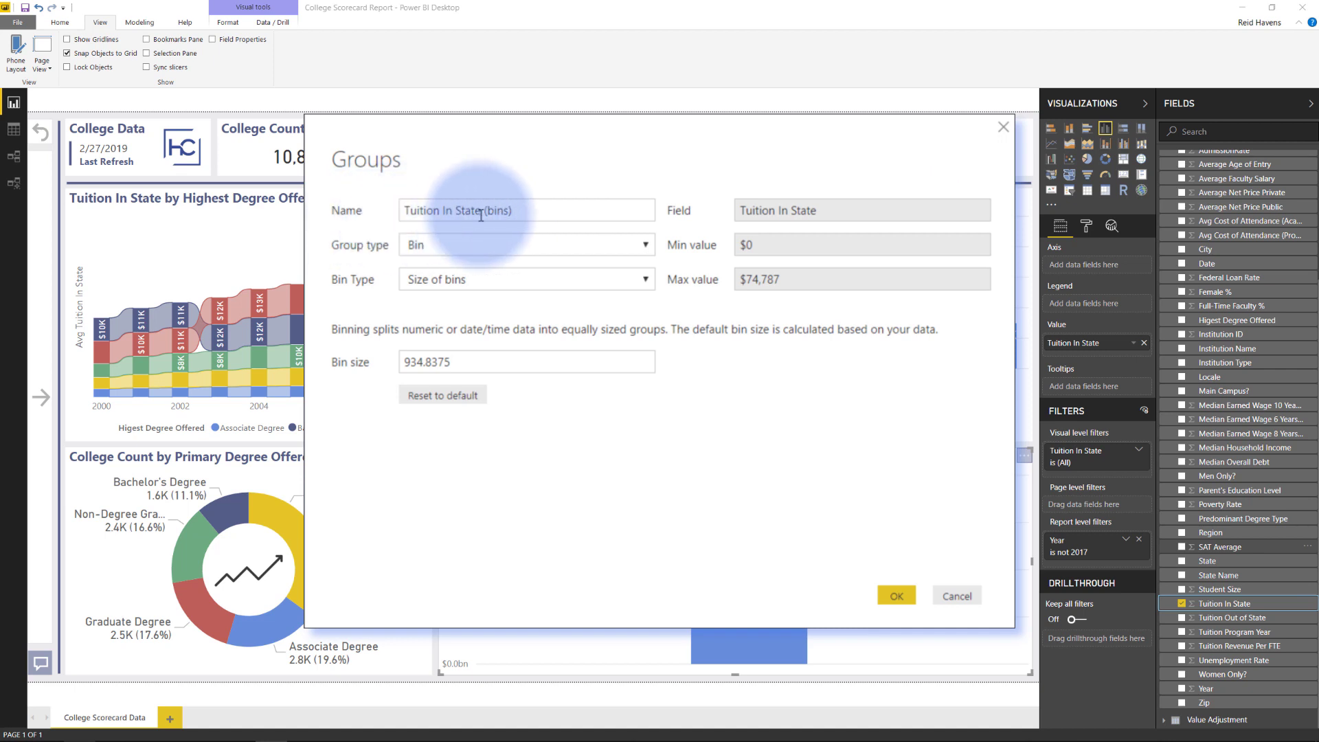
# - Name the group 'Tuition In State (Bins)', keep the Bin group type, and select the 934.8375 bin size
pyautogui.click(512, 215)
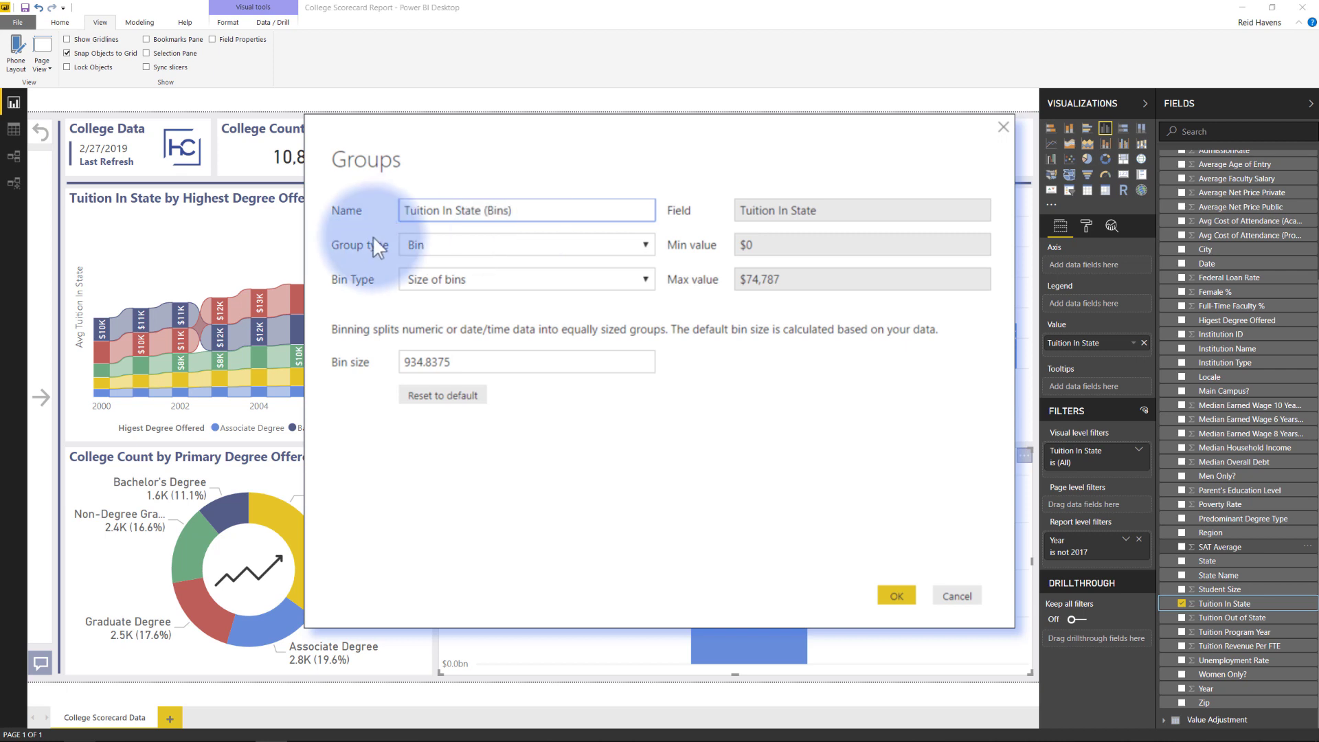
pyautogui.click(427, 242)
pyautogui.click(433, 245)
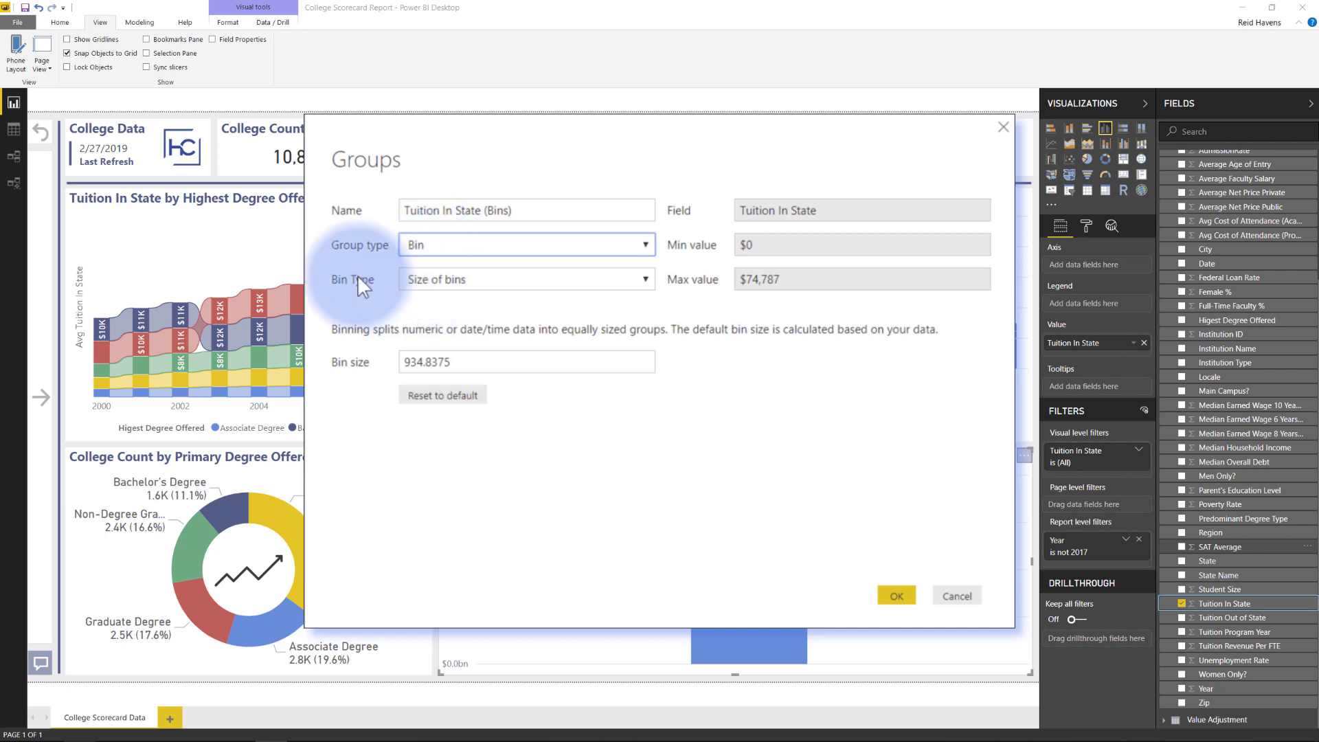
pyautogui.click(430, 282)
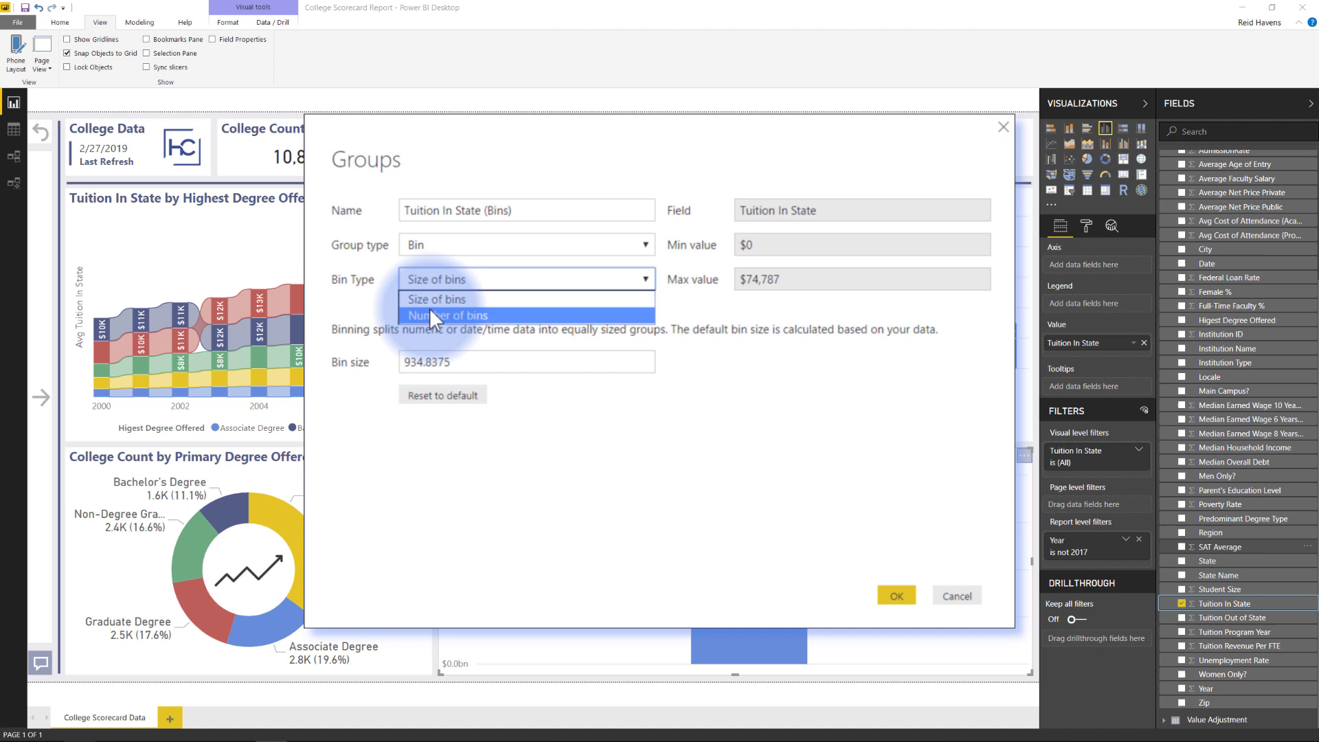
pyautogui.click(430, 298)
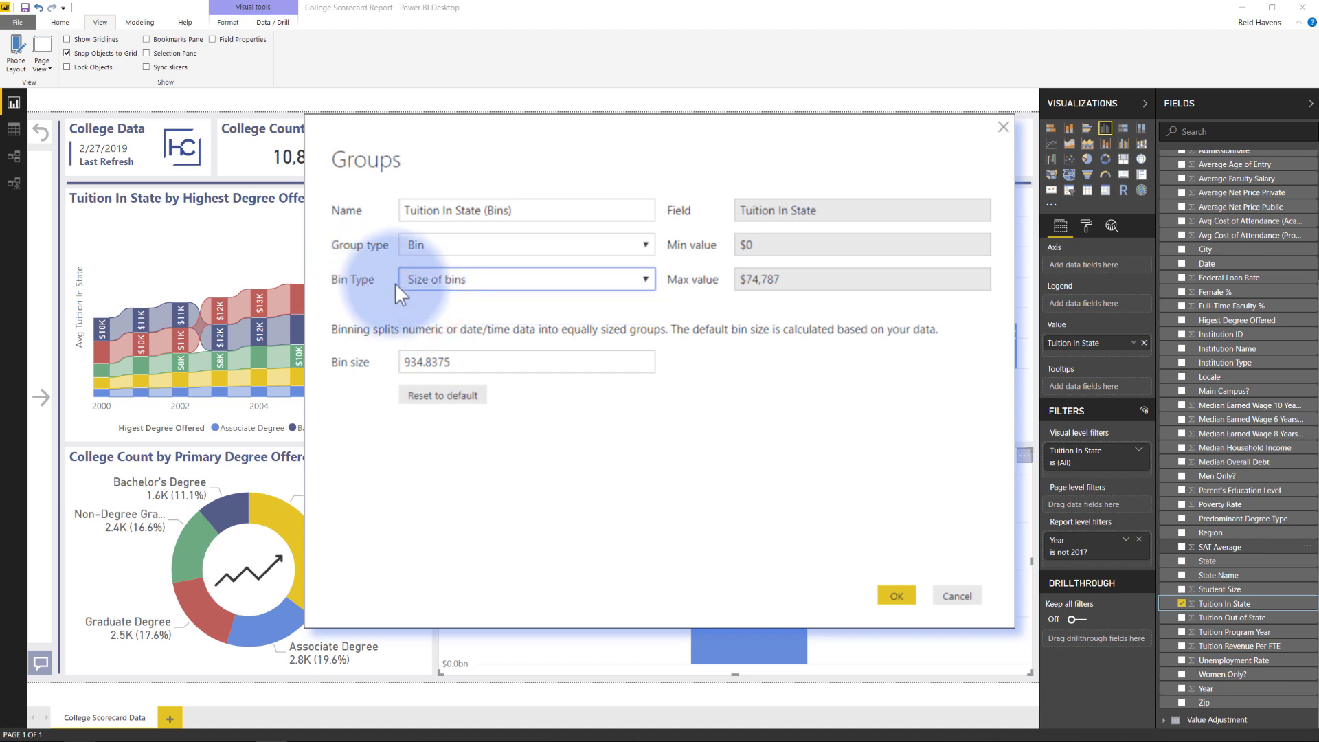
pyautogui.moveTo(418, 361); pyautogui.dragTo(588, 362)
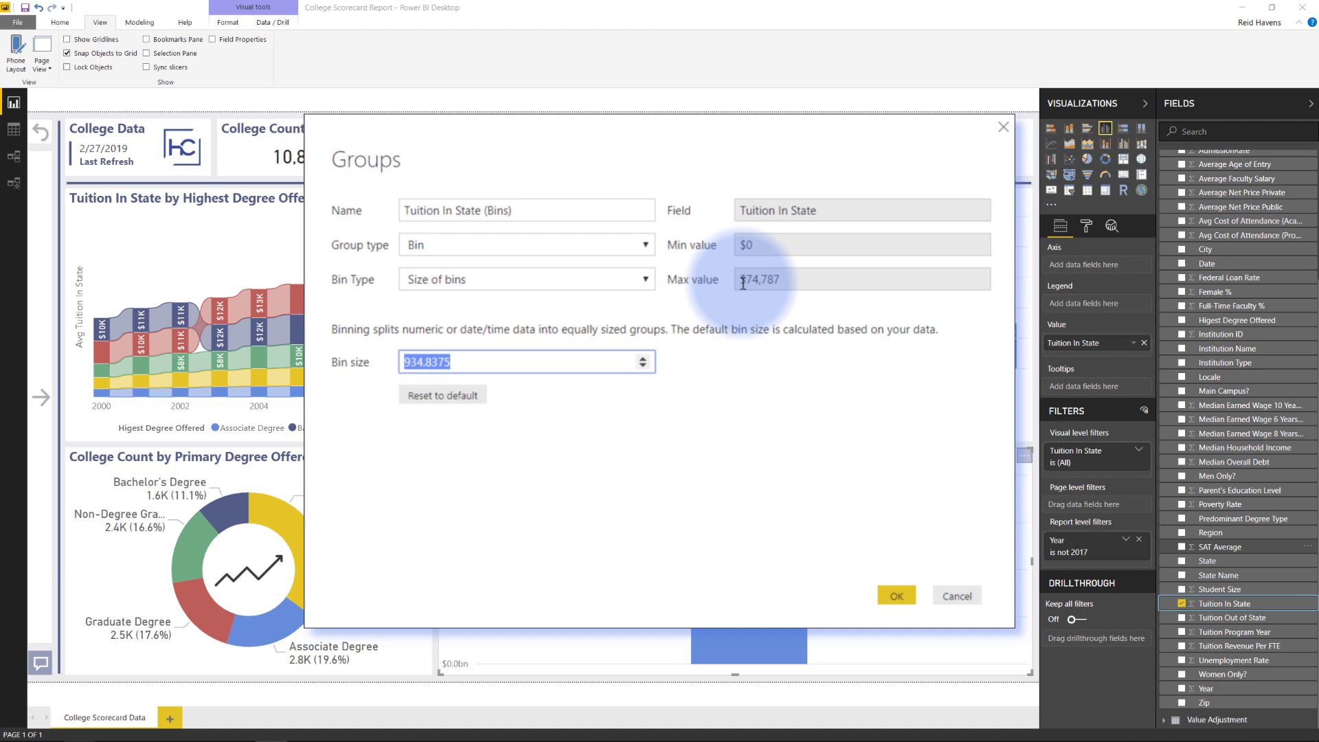
# - Switch the bin type to Number of bins and enter a bin count of 30
pyautogui.click(590, 279)
pyautogui.click(467, 310)
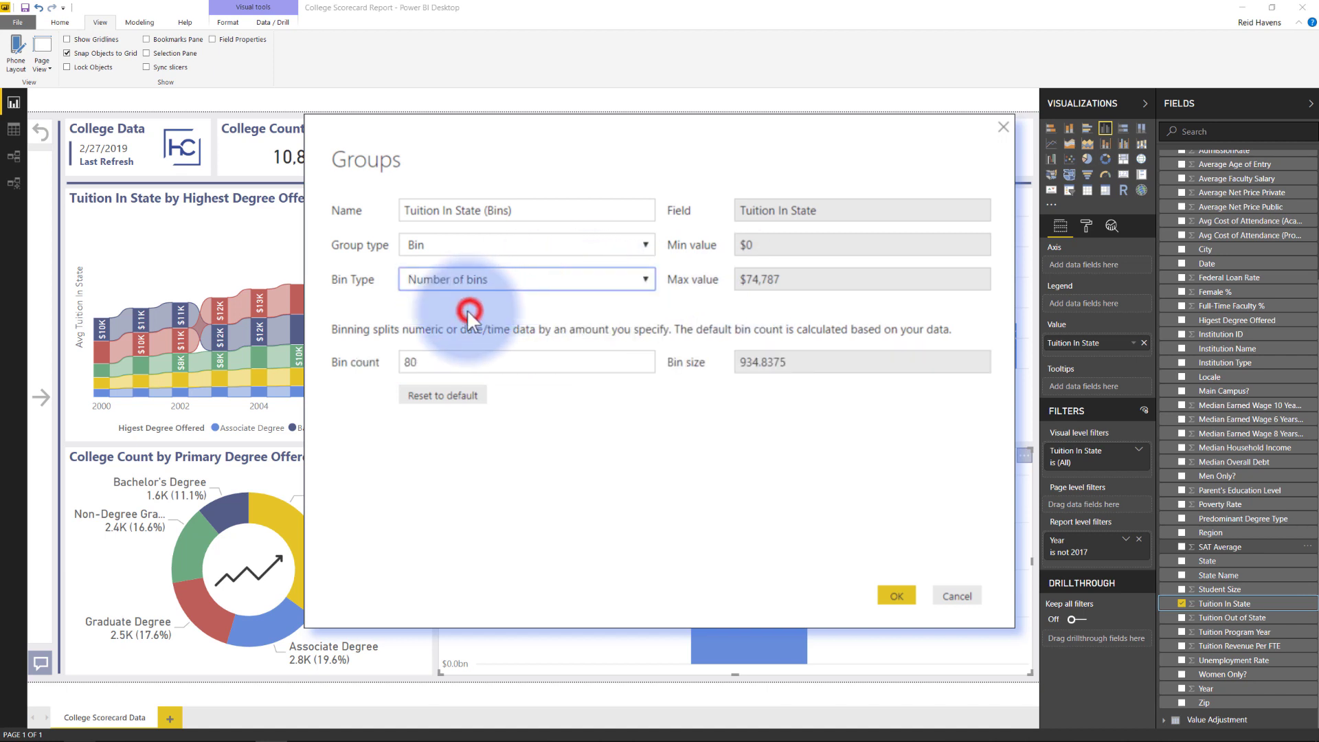
pyautogui.click(456, 357)
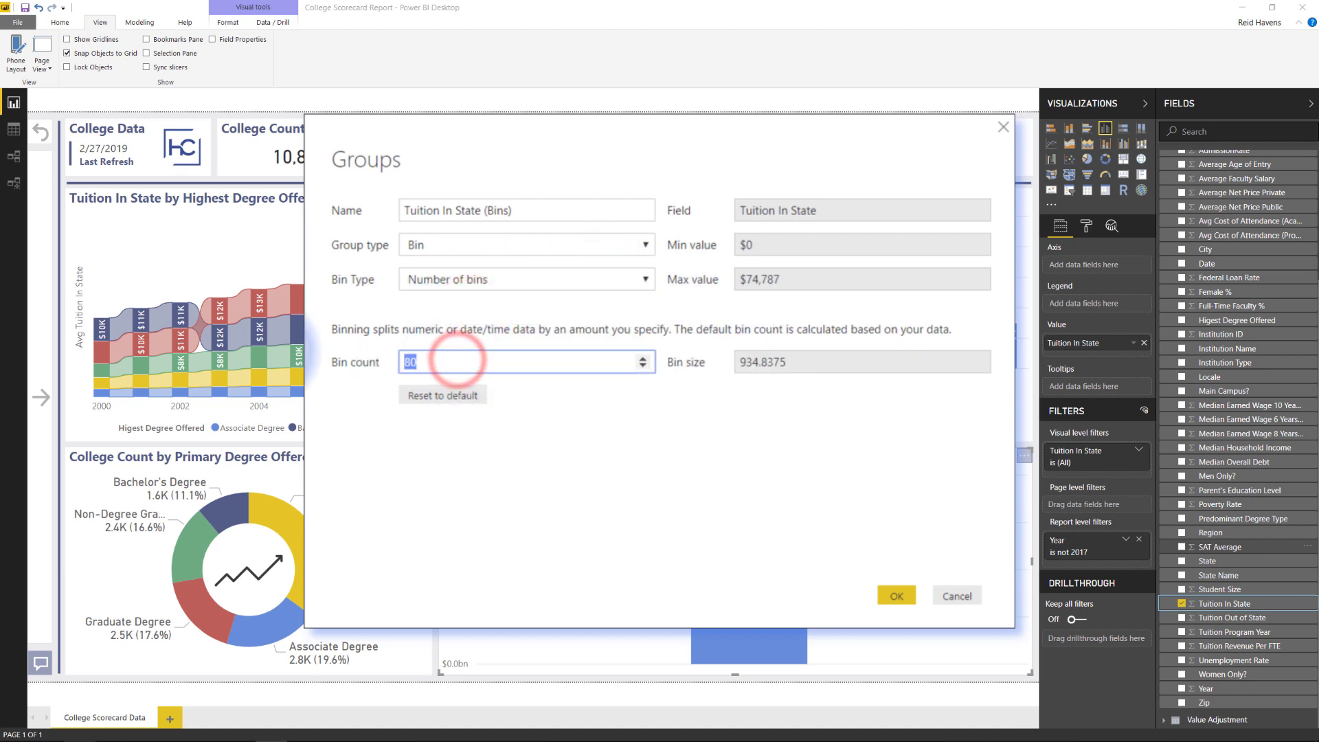
pyautogui.write('5')
pyautogui.press('BackSpace')
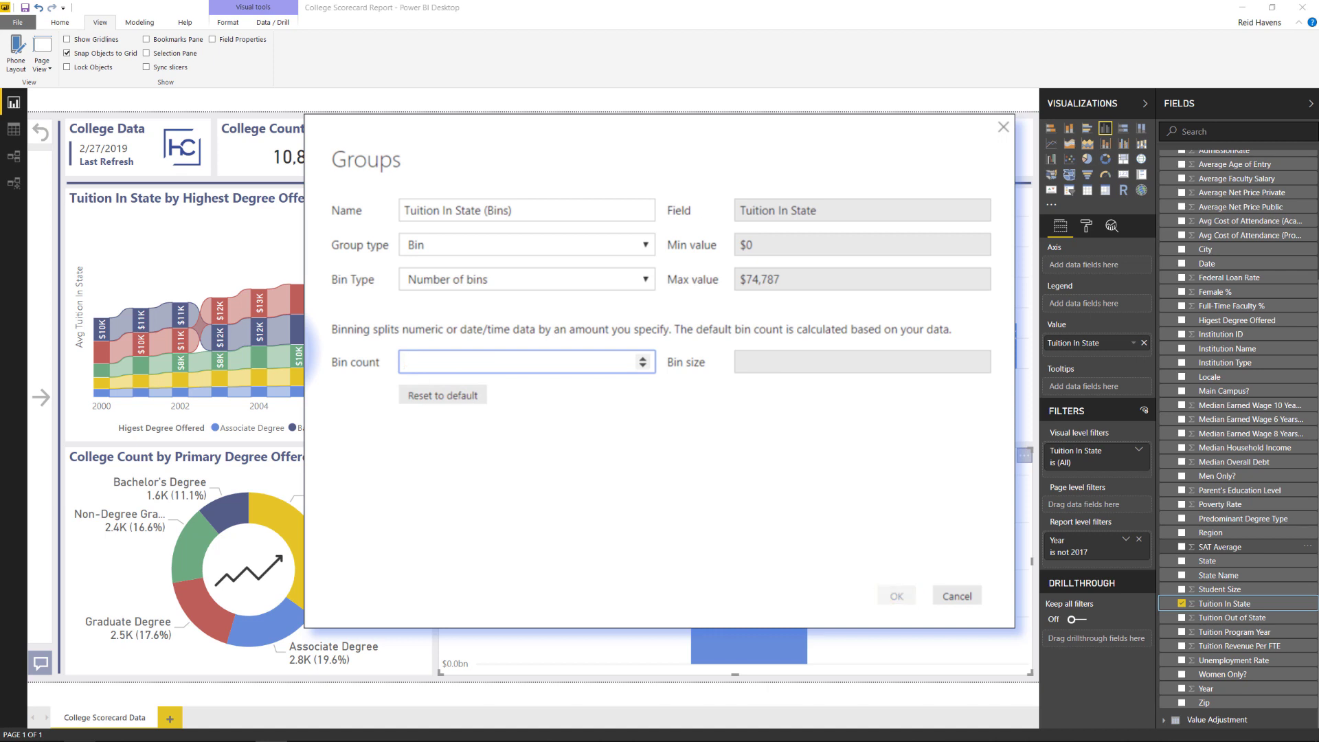
pyautogui.write('30')
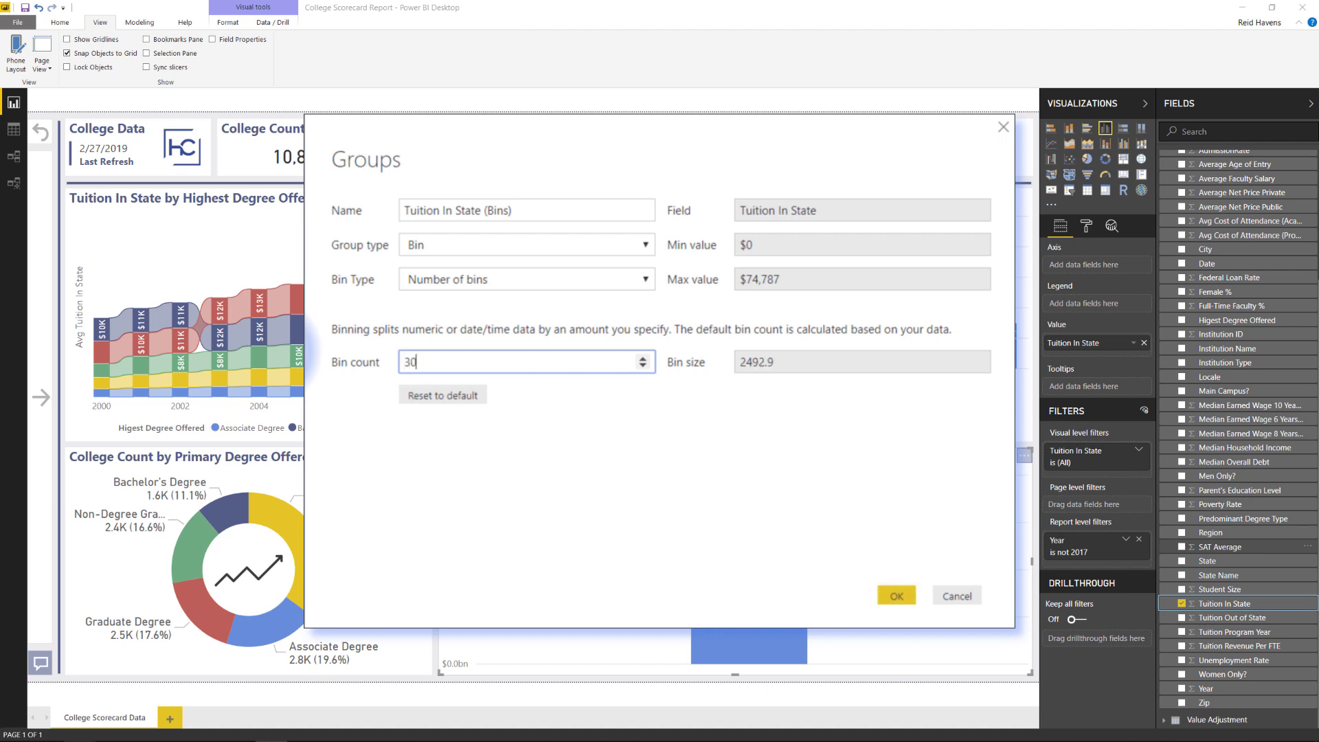
pyautogui.click(400, 371)
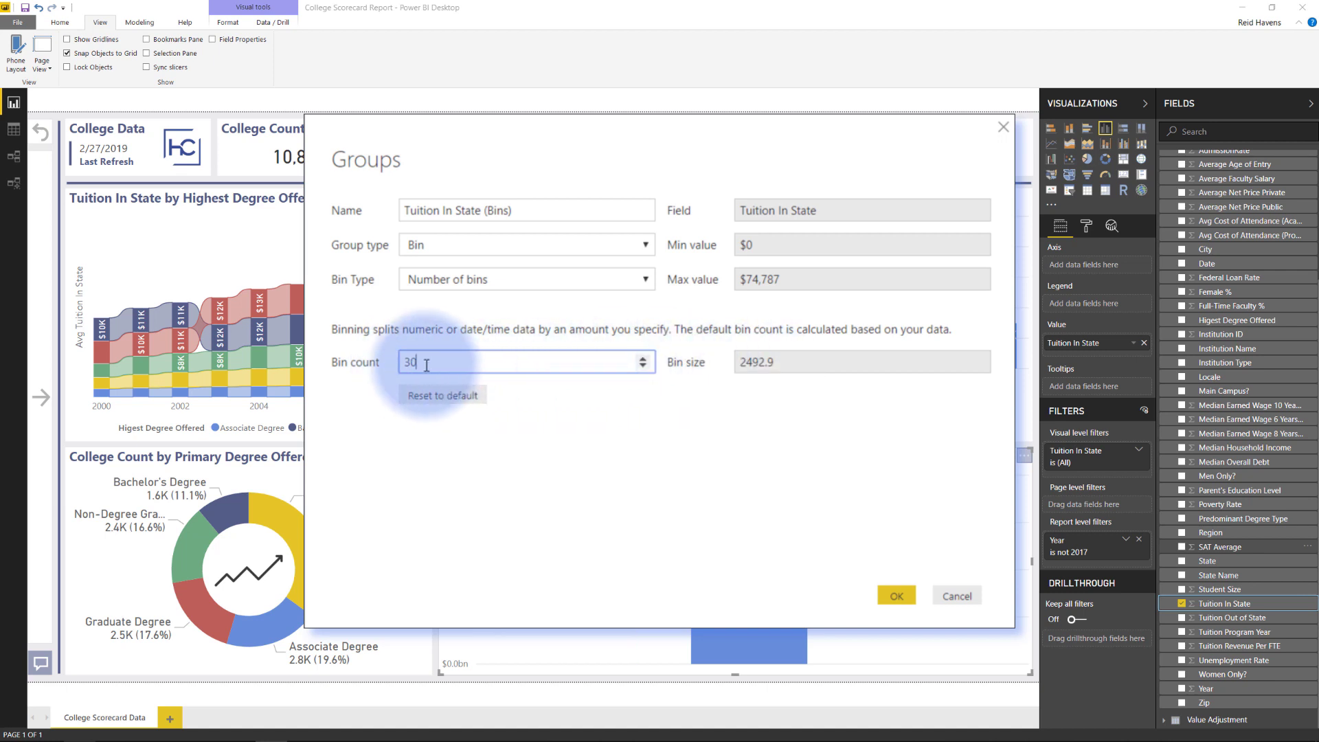
pyautogui.click(410, 360)
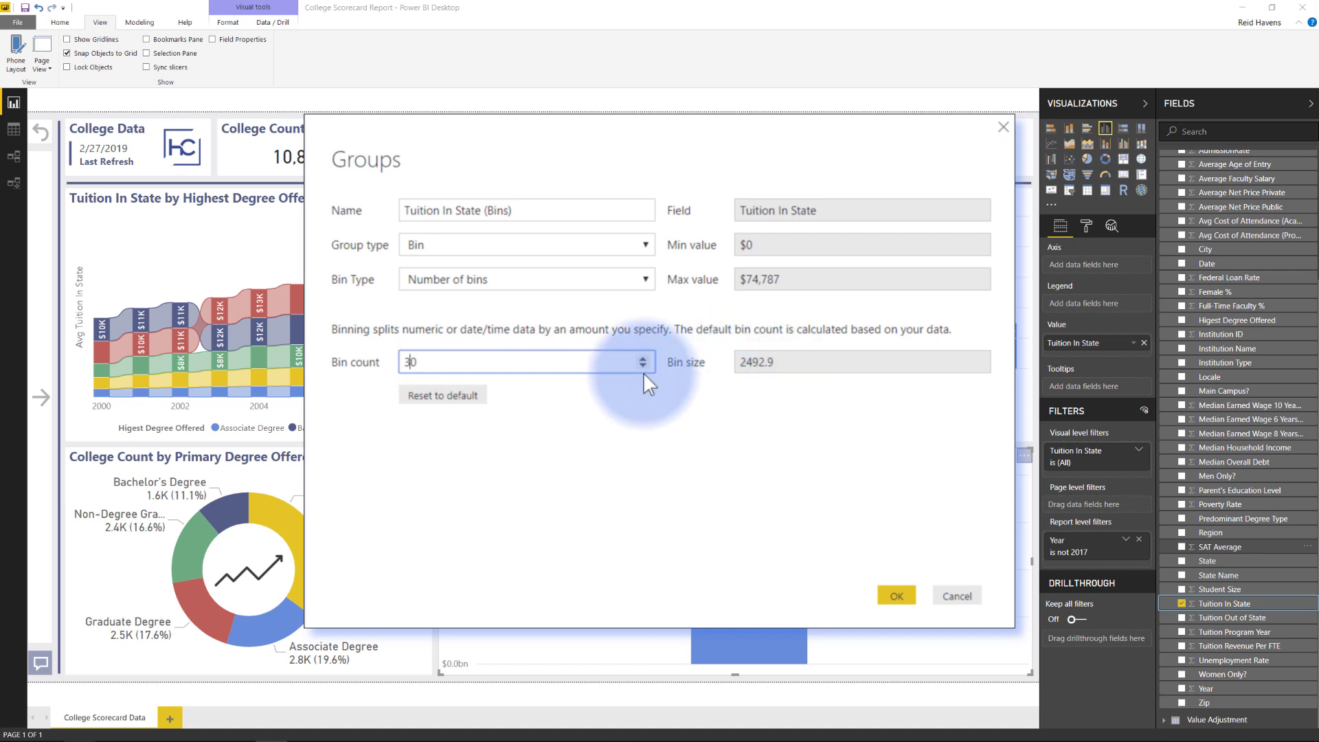
# - Change the bin count to 50, giving bins of about 1495.74, and confirm the group
pyautogui.click(576, 269)
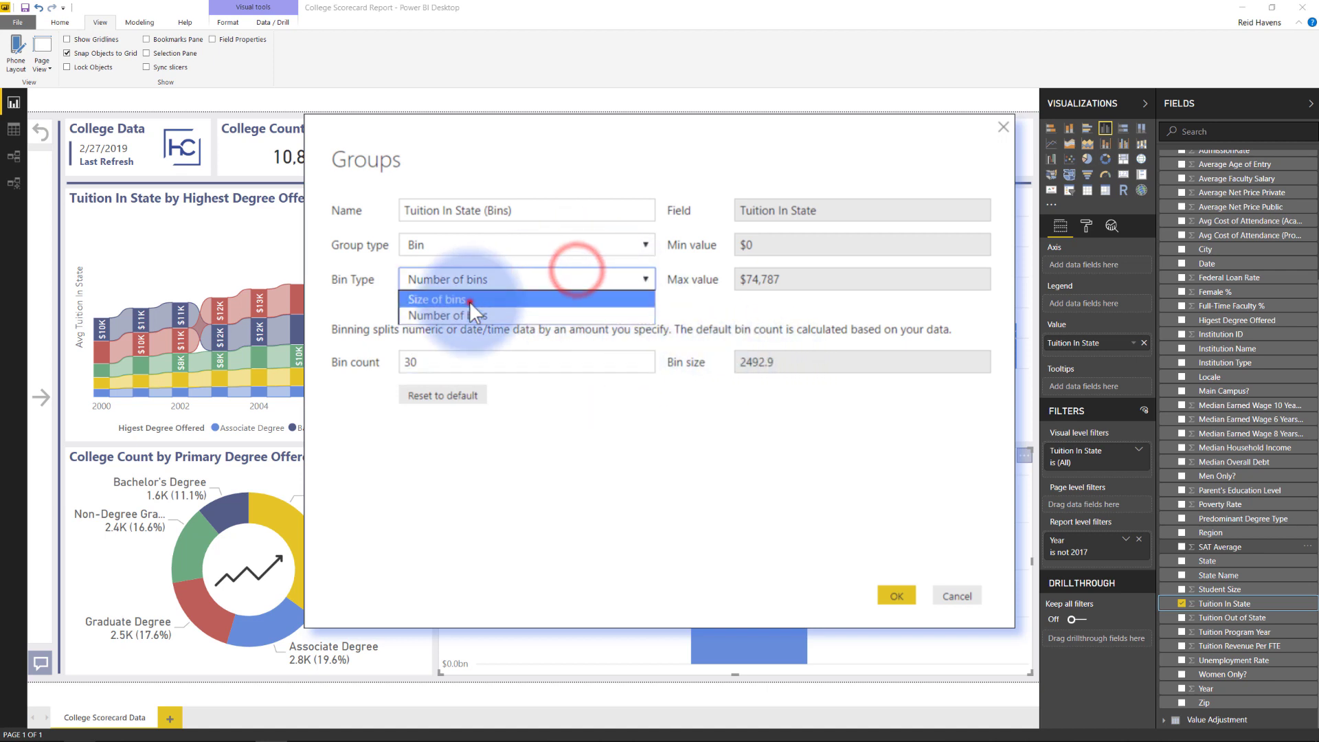
pyautogui.click(471, 316)
pyautogui.doubleClick(456, 362)
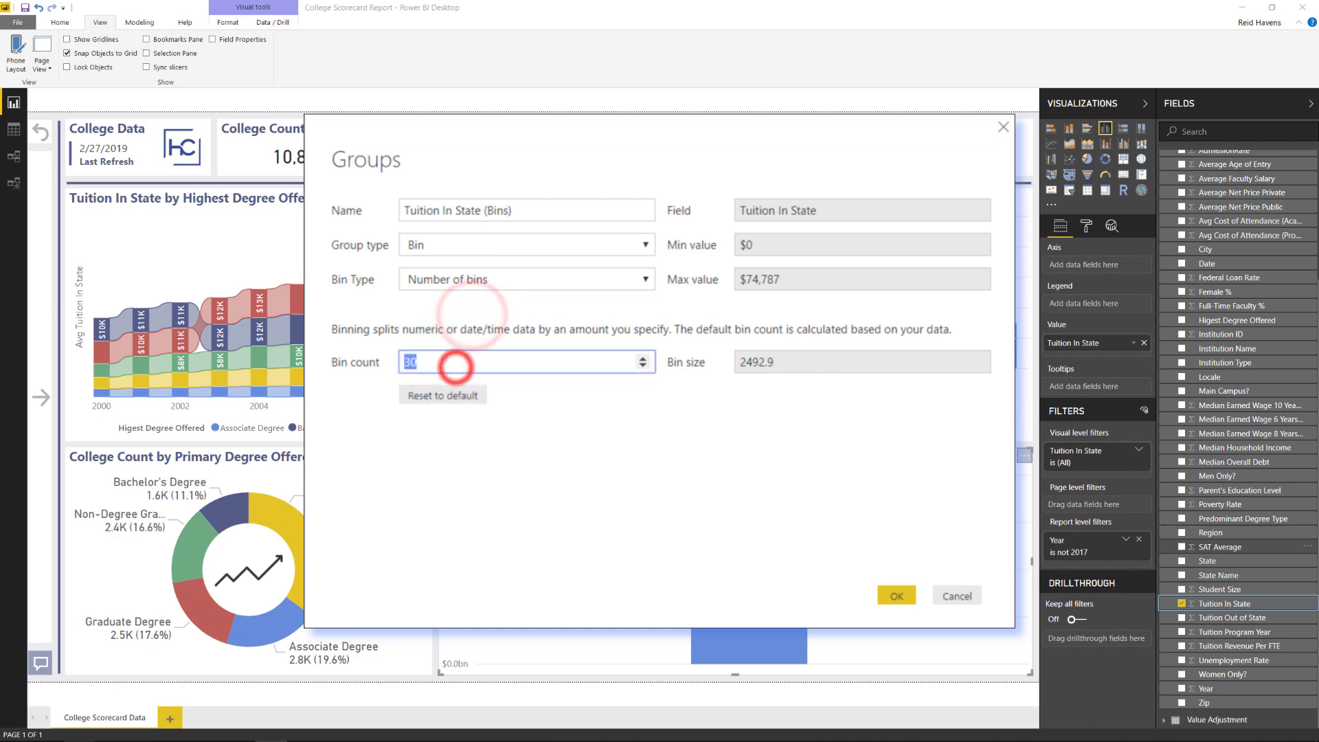
pyautogui.write('50')
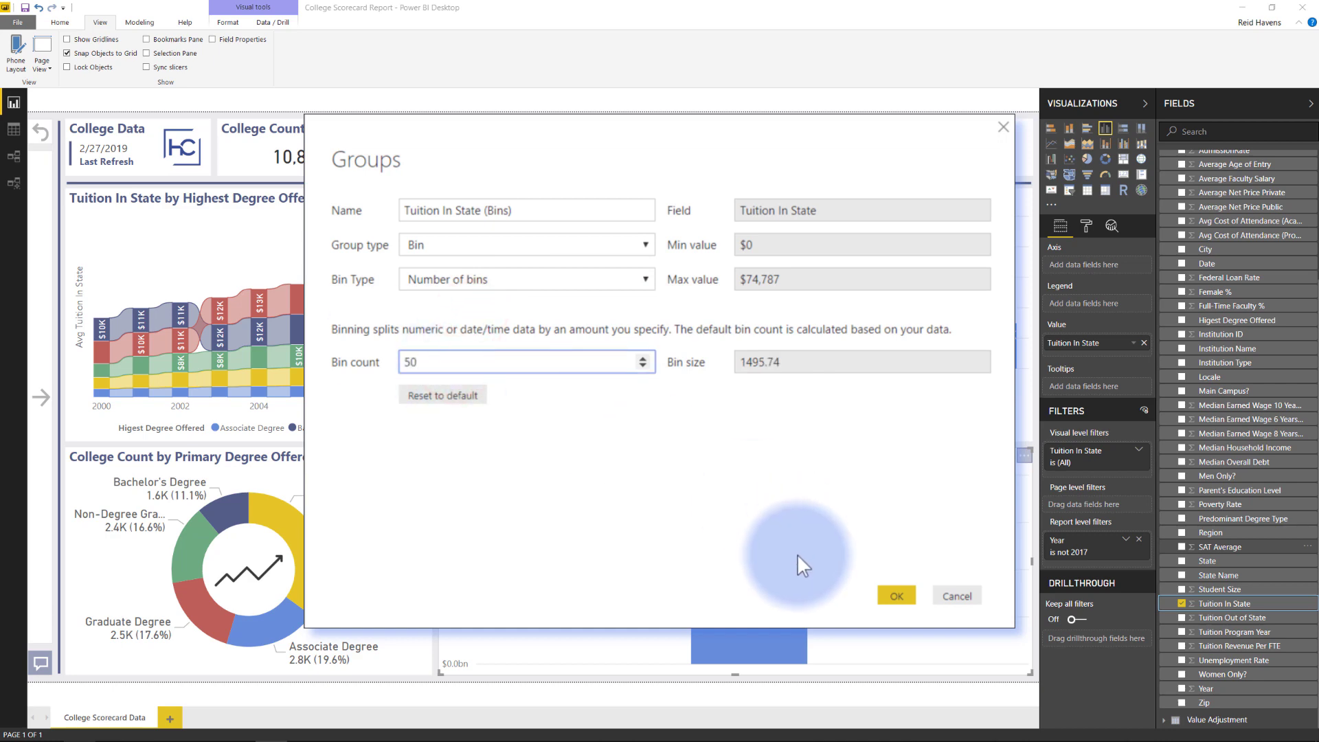
pyautogui.click(882, 599)
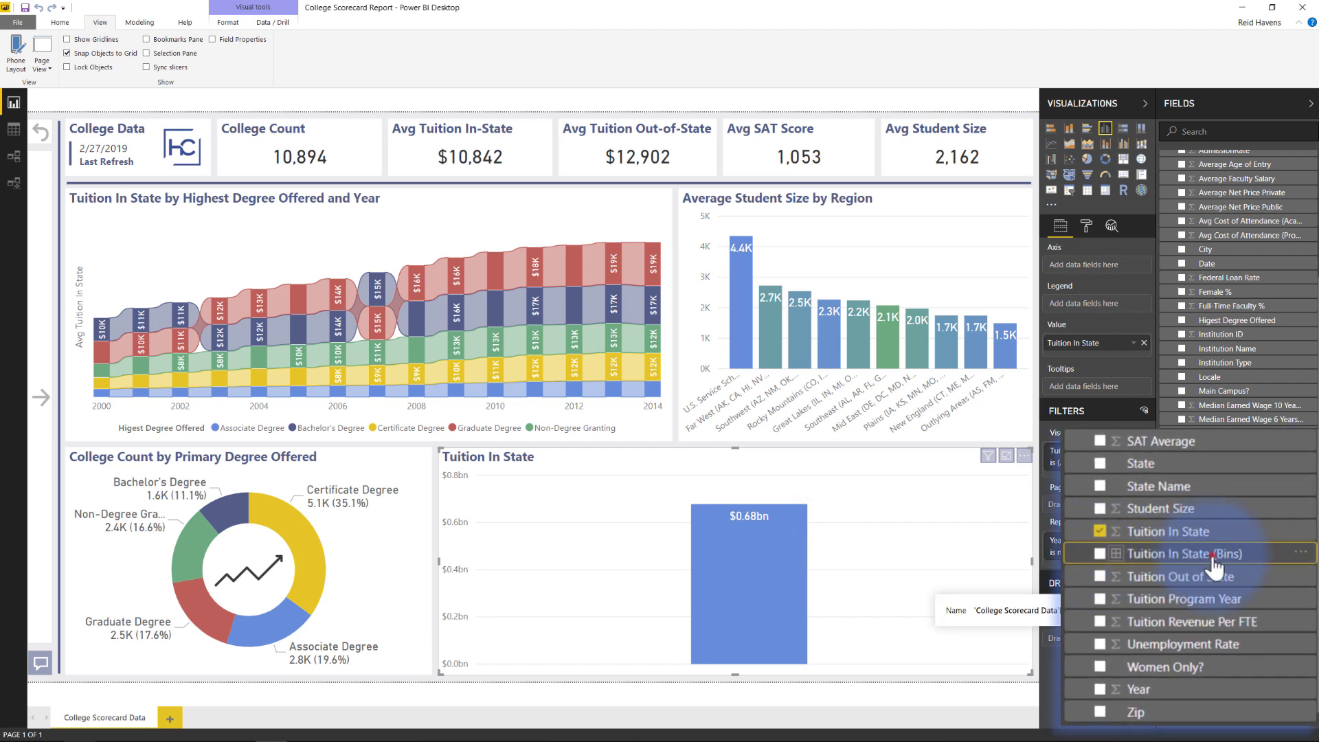
# - Put Tuition In State (Bins) on the column chart's axis and show the histogram in Focus mode
pyautogui.click(1214, 553)
pyautogui.moveTo(1275, 354); pyautogui.dragTo(1132, 267)
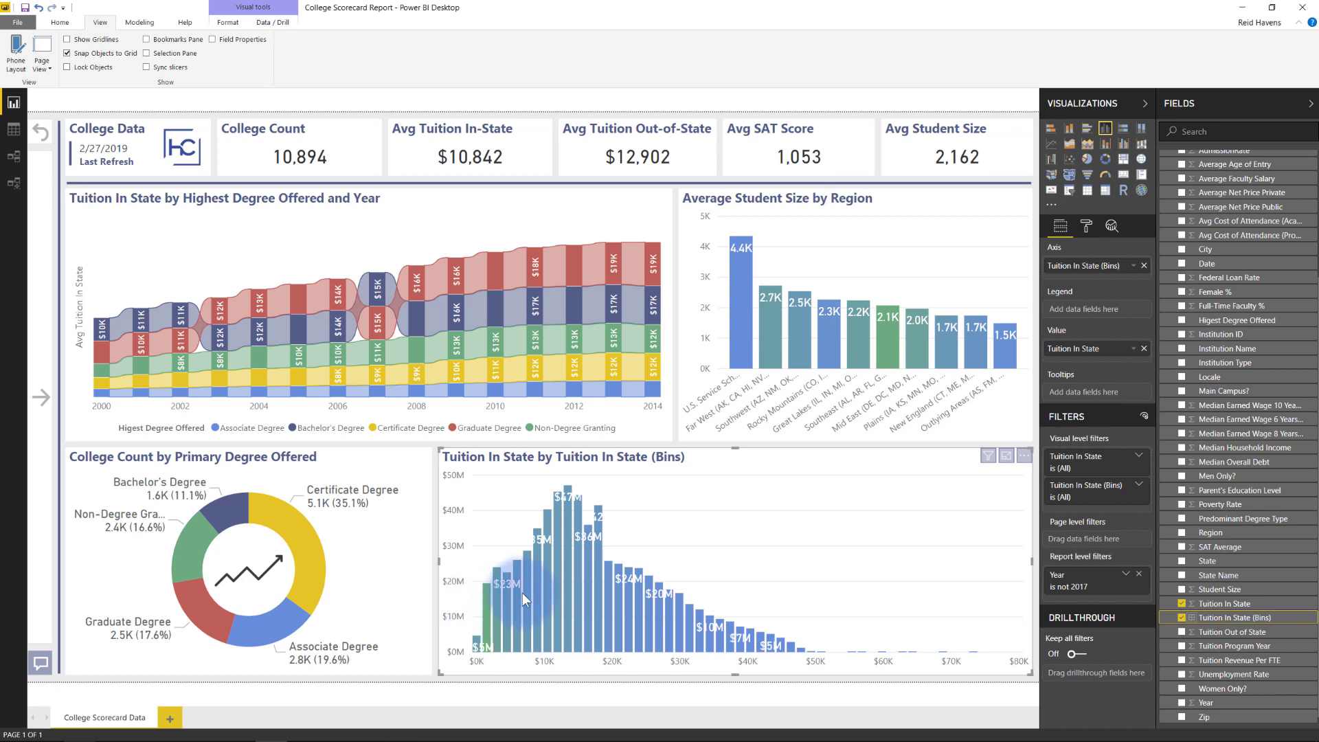
pyautogui.click(1006, 455)
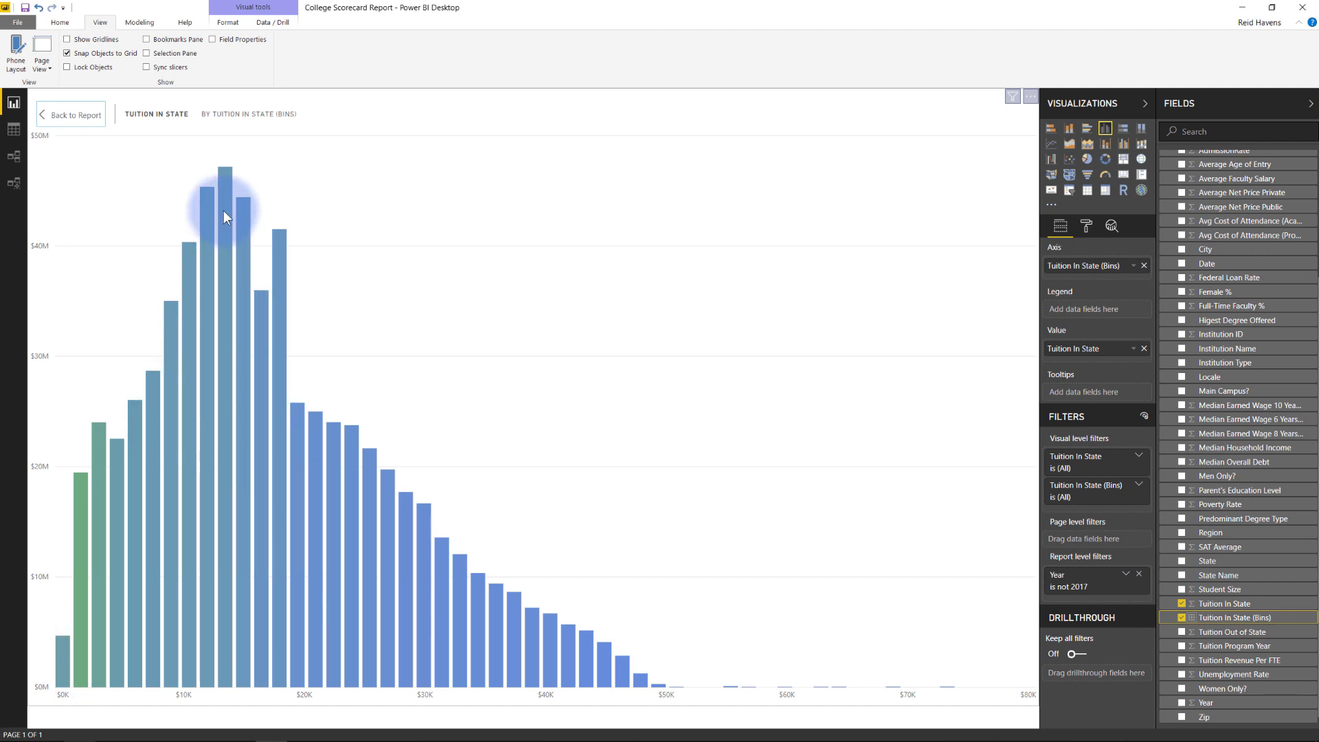
# - Add Tuition In State three times as tooltips, showing average, minimum and maximum
pyautogui.moveTo(224, 212)
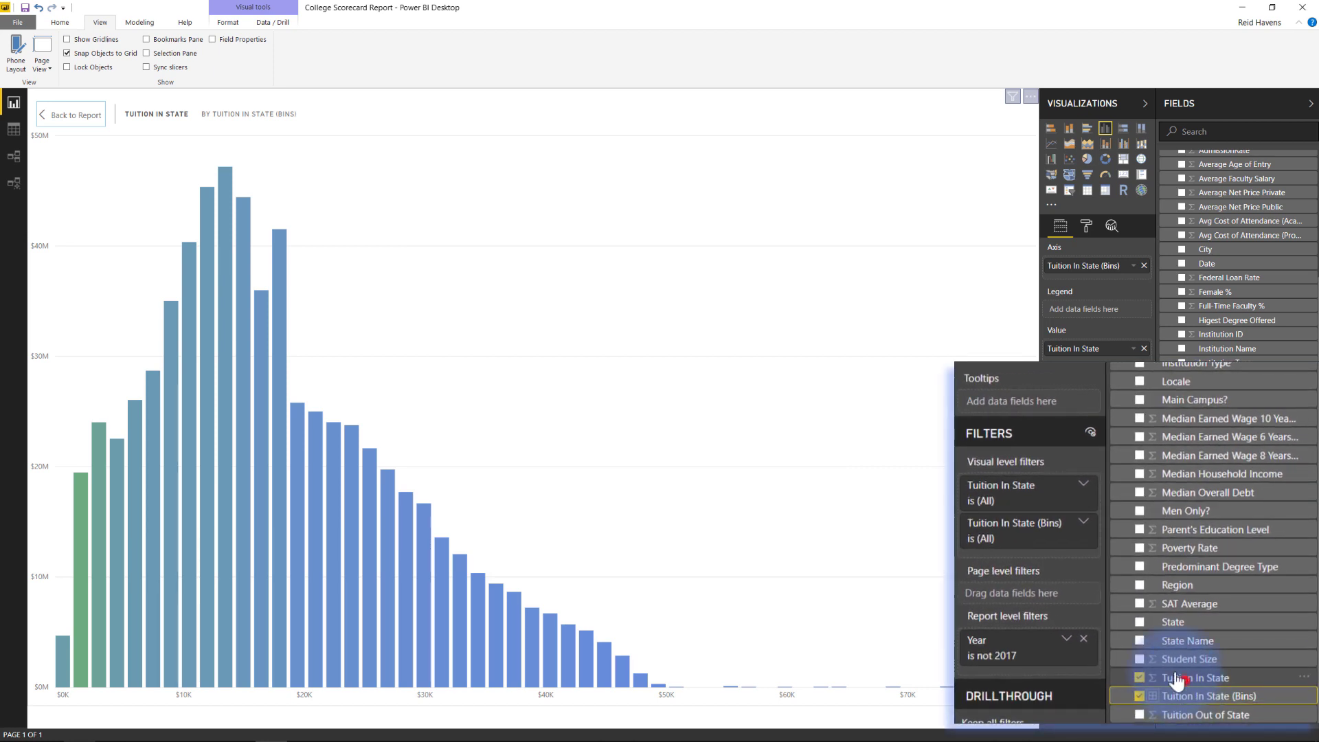
pyautogui.moveTo(1176, 679); pyautogui.dragTo(1071, 412)
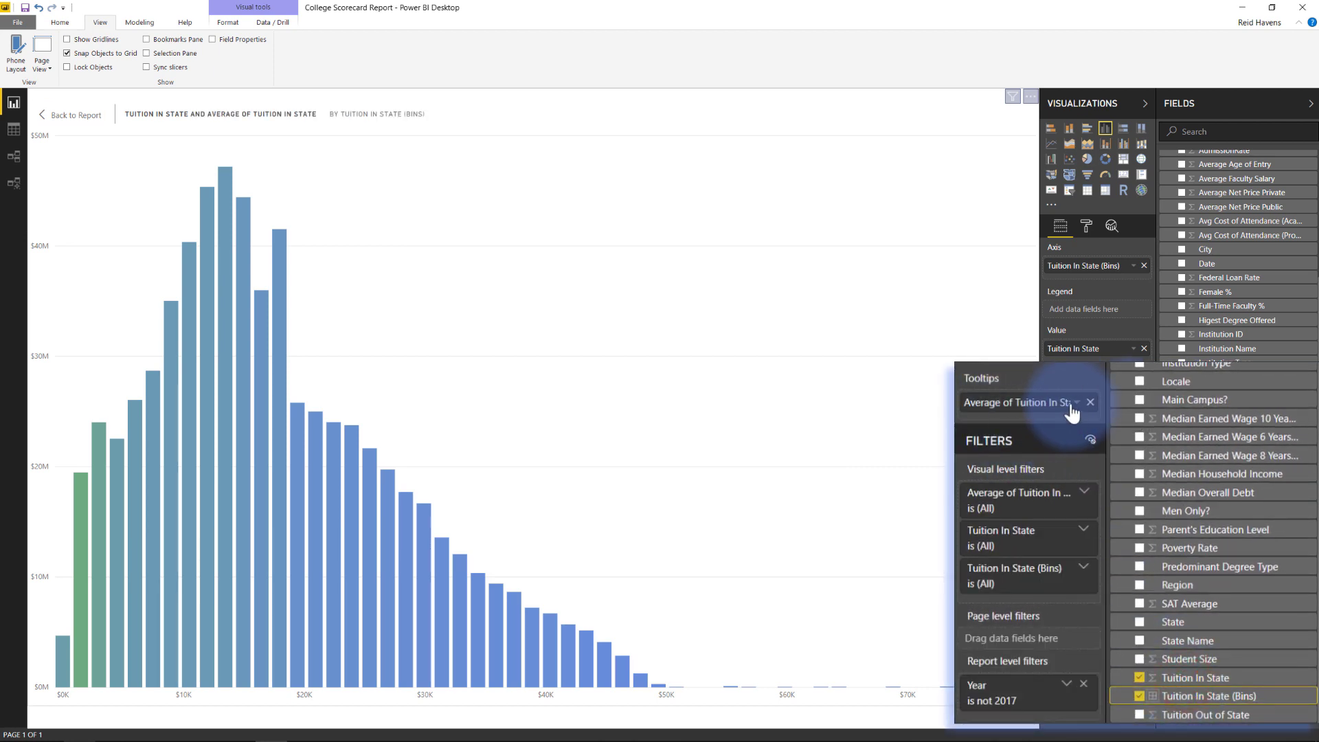
pyautogui.moveTo(1179, 679)
pyautogui.mouseDown()
pyautogui.moveTo(1020, 471)
pyautogui.moveTo(1017, 421)
pyautogui.moveTo(1058, 412)
pyautogui.mouseUp()
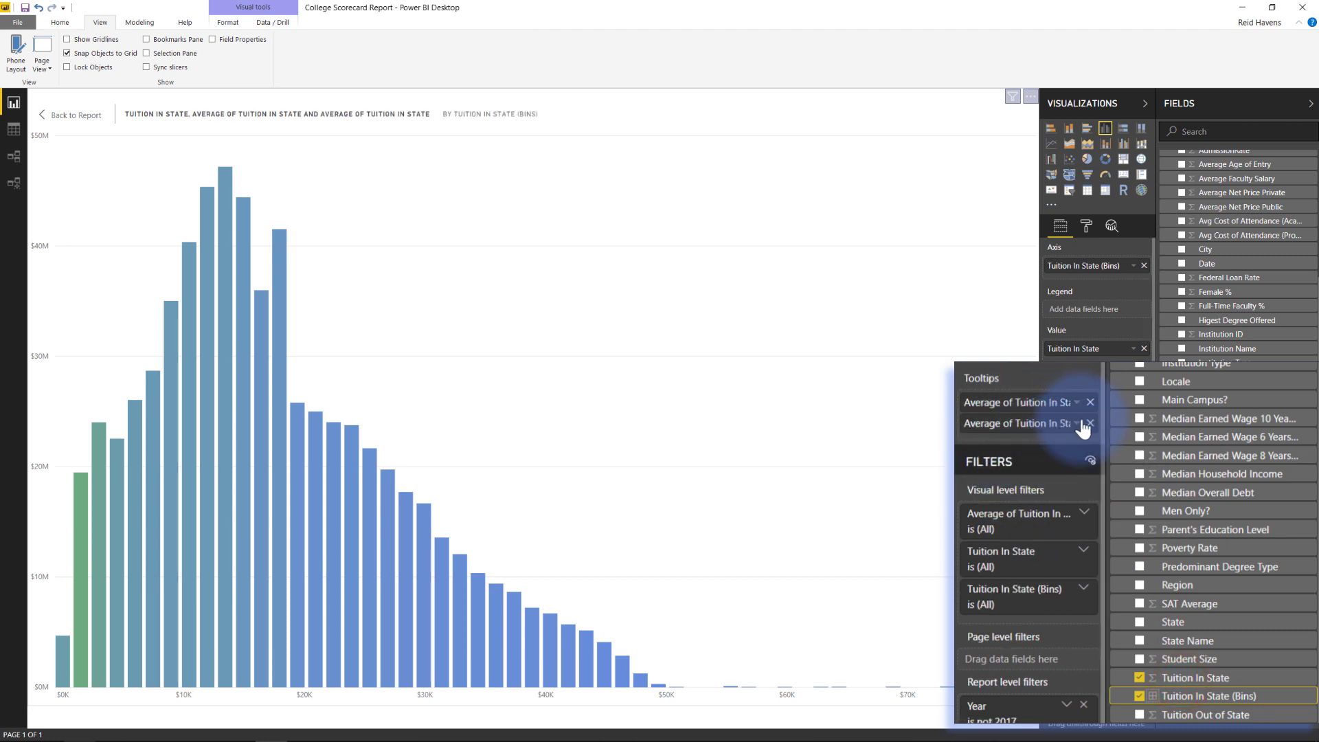
pyautogui.click(1077, 423)
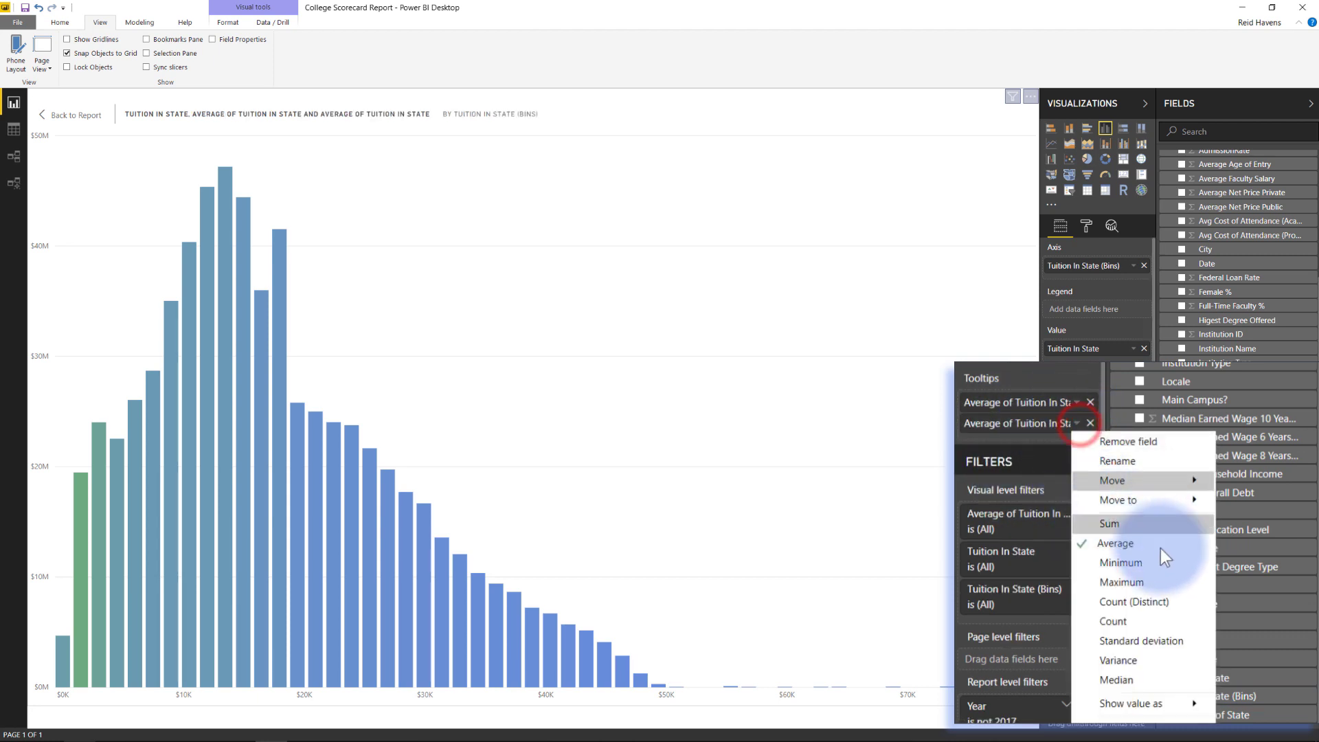
pyautogui.click(1121, 563)
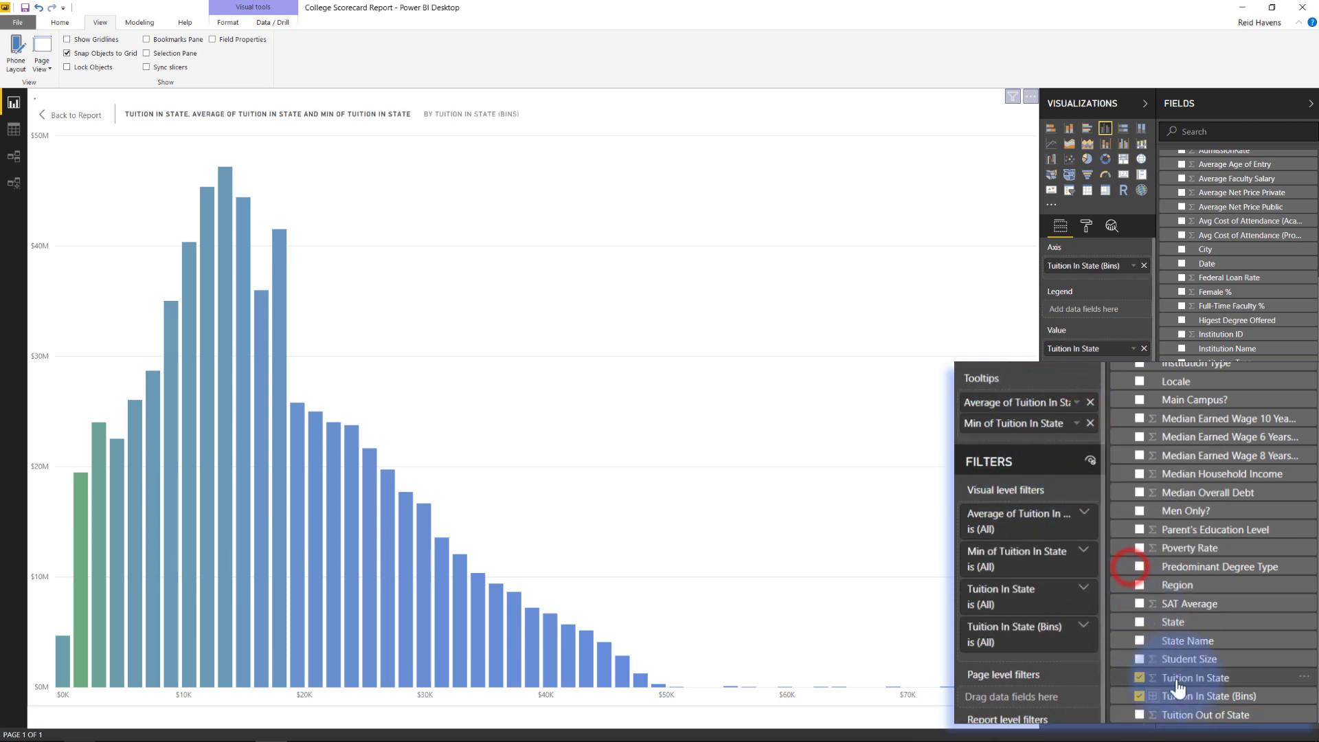
pyautogui.moveTo(1073, 446); pyautogui.dragTo(1076, 445)
pyautogui.click(1077, 444)
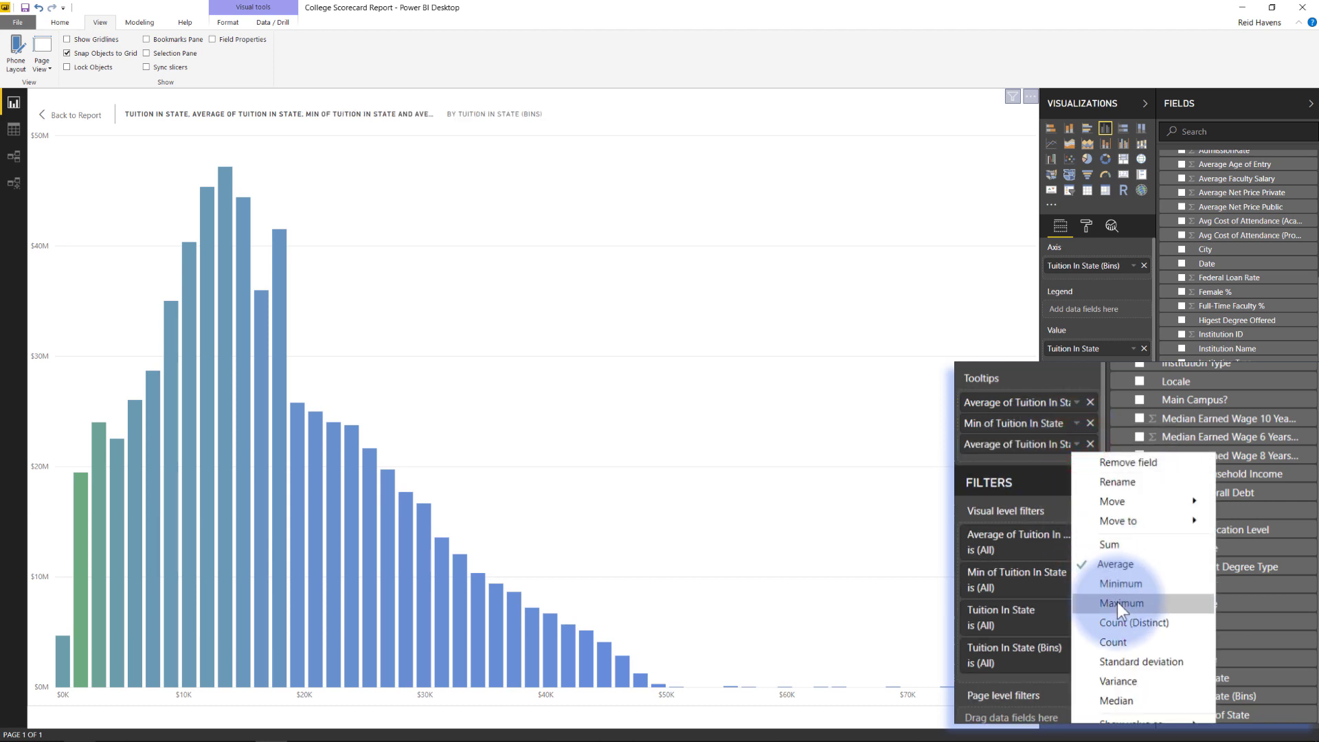
pyautogui.click(1117, 602)
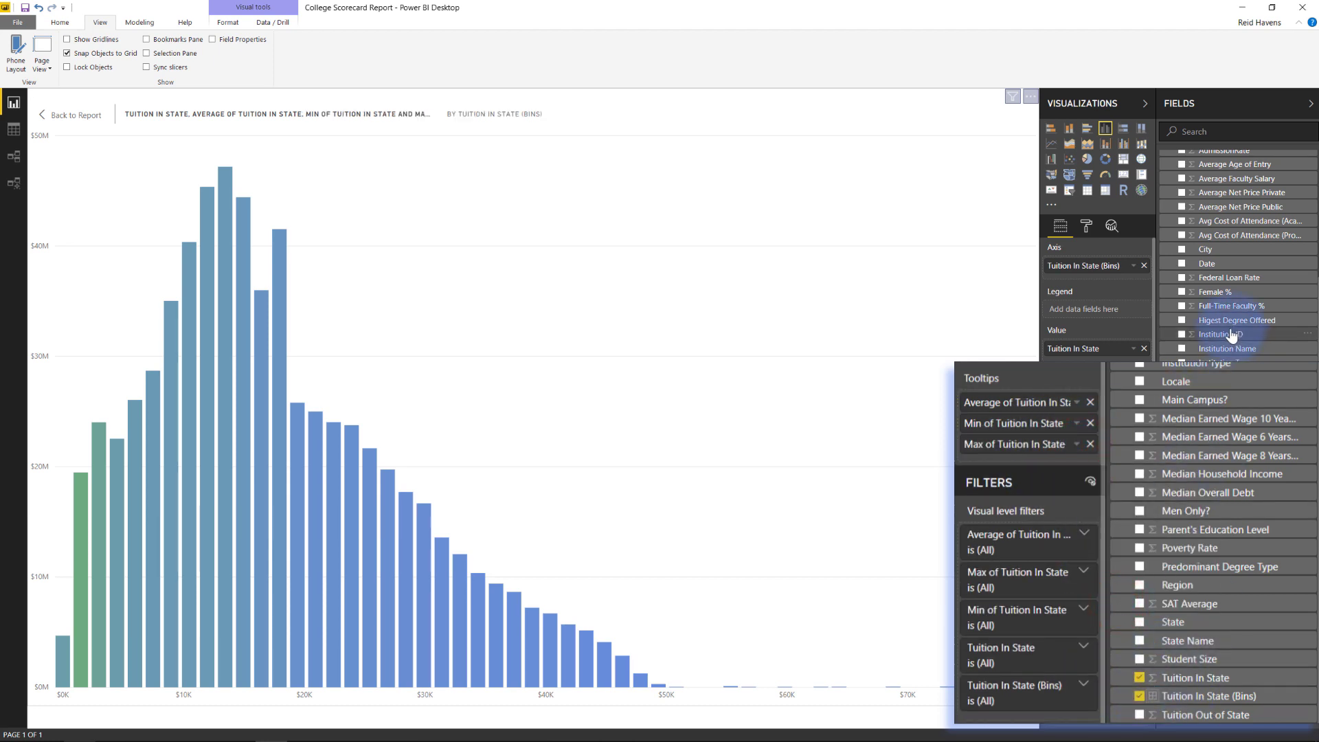
# - Add Institution ID as a tooltip, aggregated as Count
pyautogui.moveTo(1231, 335); pyautogui.dragTo(1080, 474)
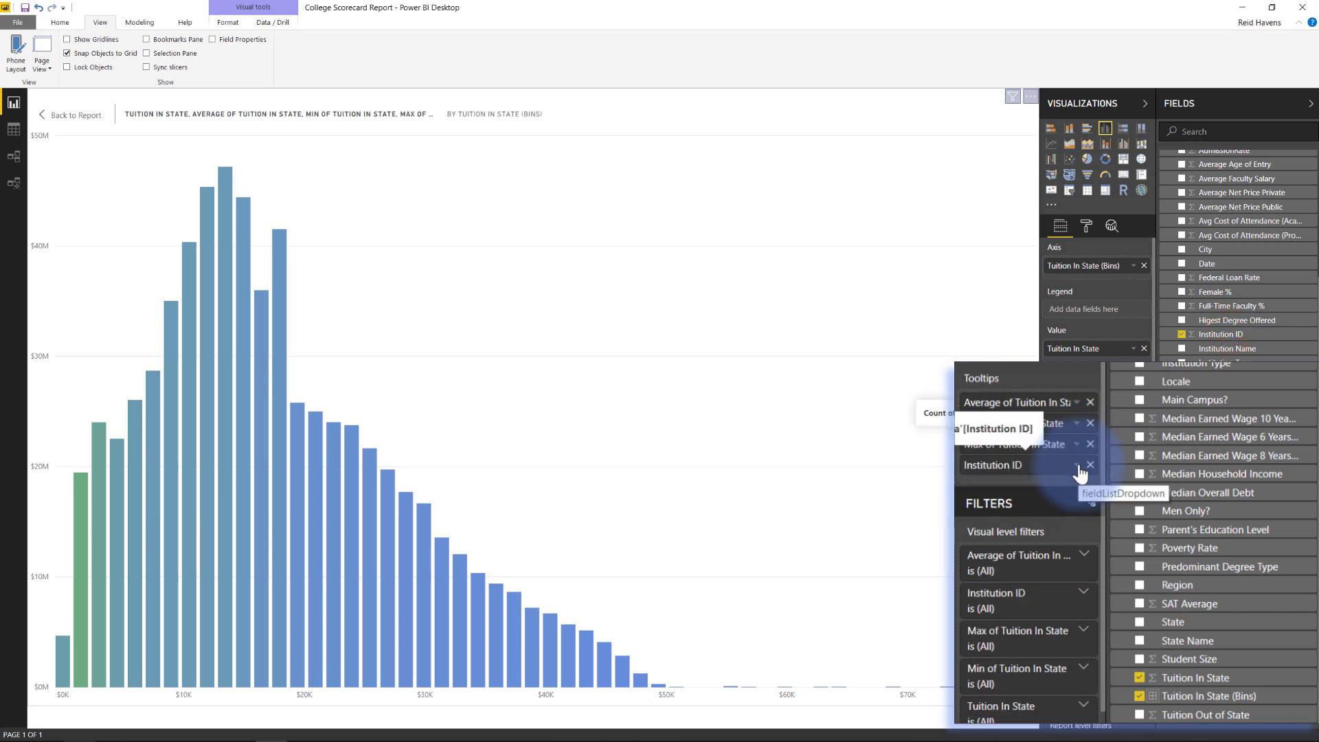
pyautogui.click(1077, 465)
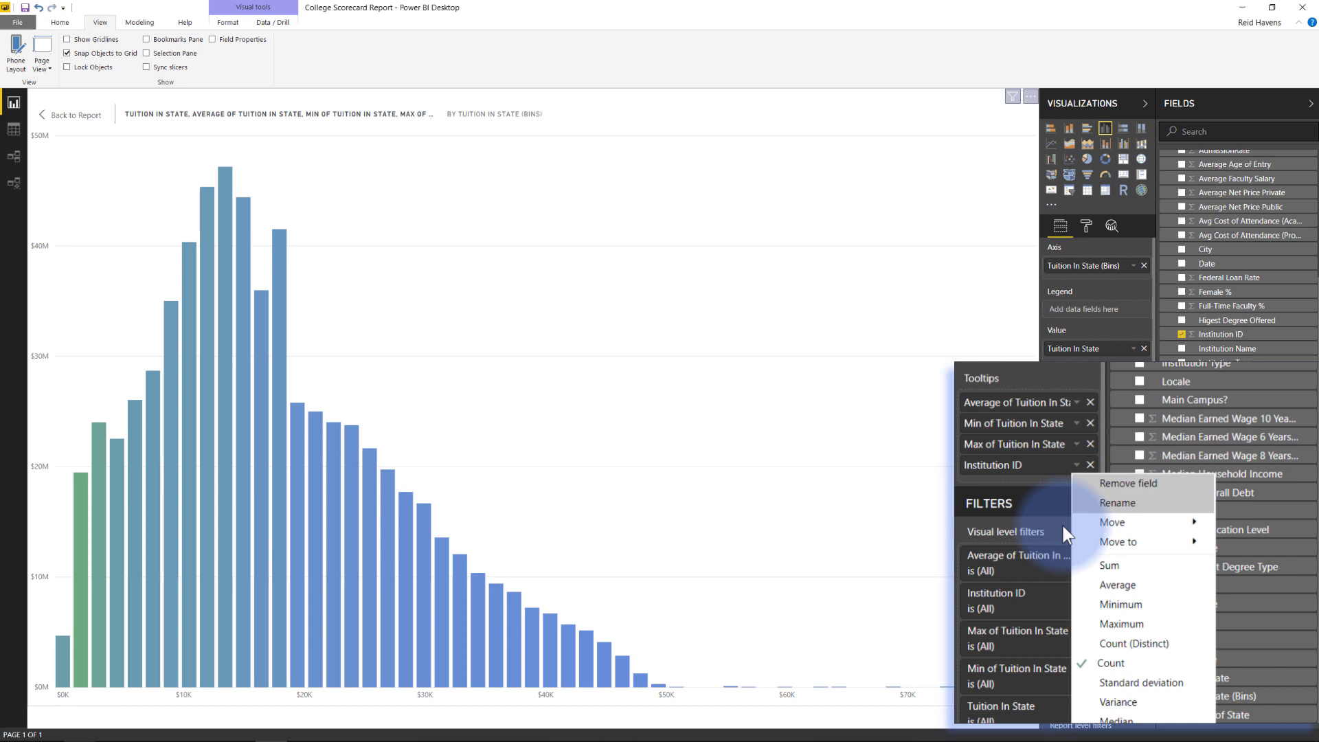
pyautogui.click(1111, 663)
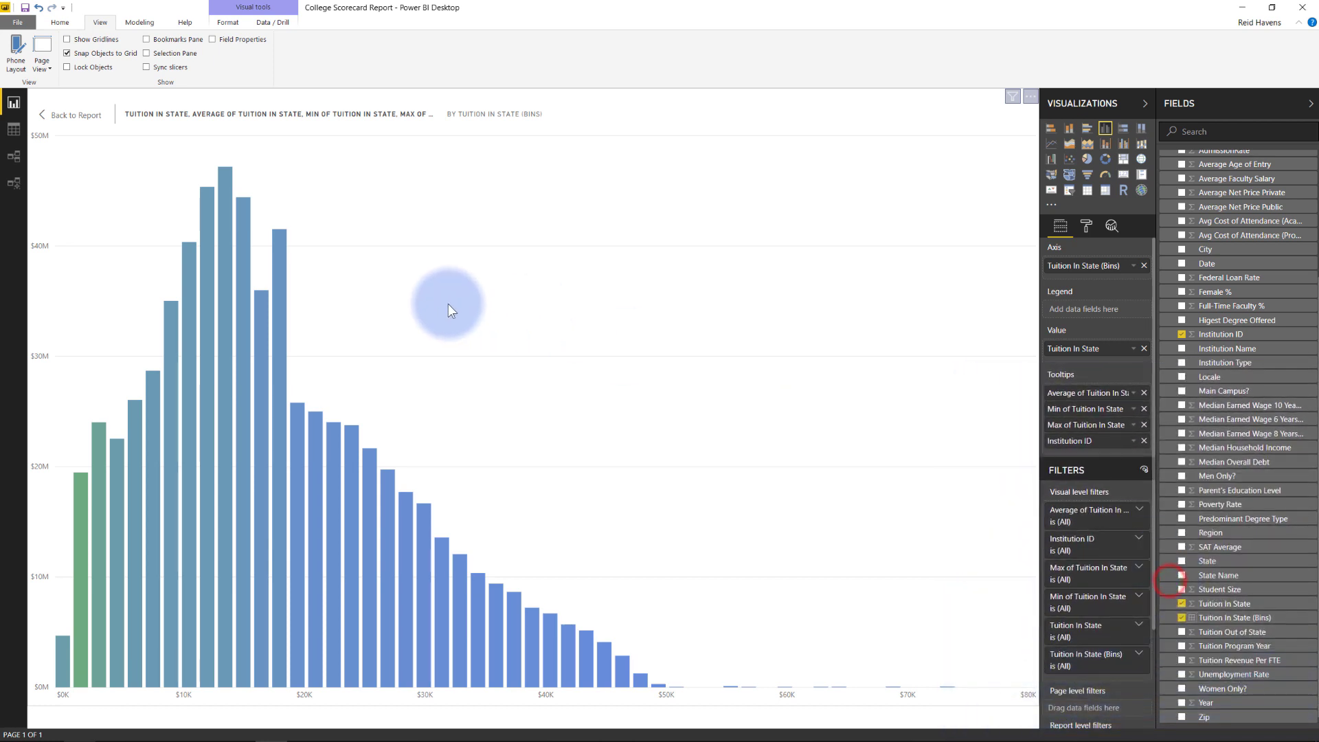
pyautogui.moveTo(224, 274)
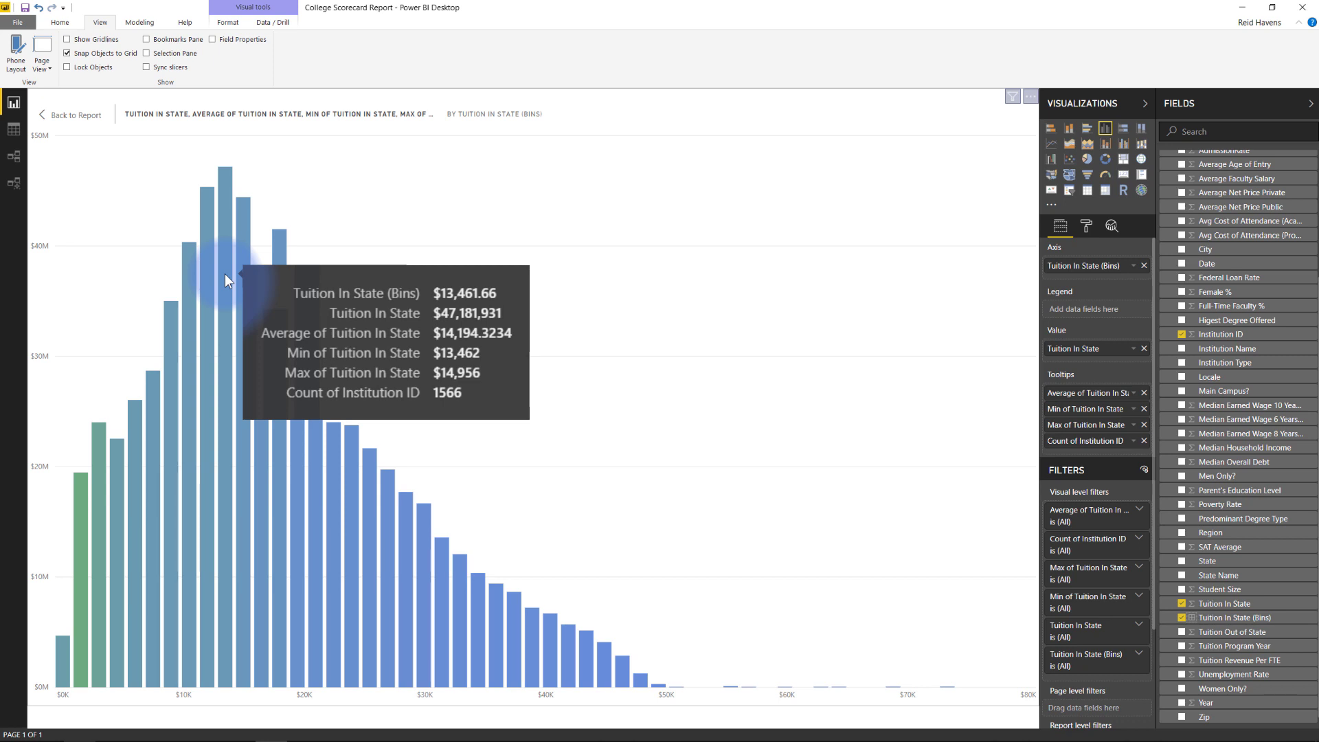
# - Return to the full report and open Region field options for the Average Student Size by Region chart
pyautogui.rightClick(1233, 622)
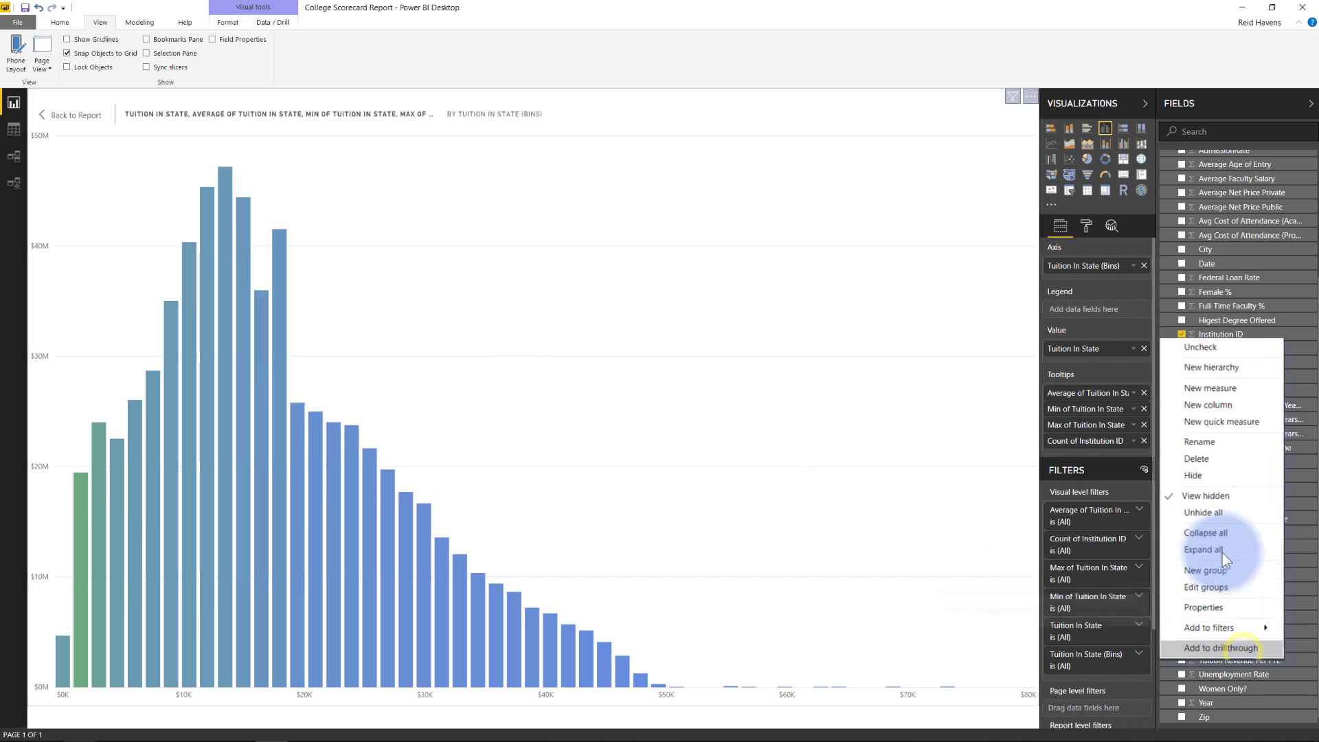
pyautogui.click(88, 115)
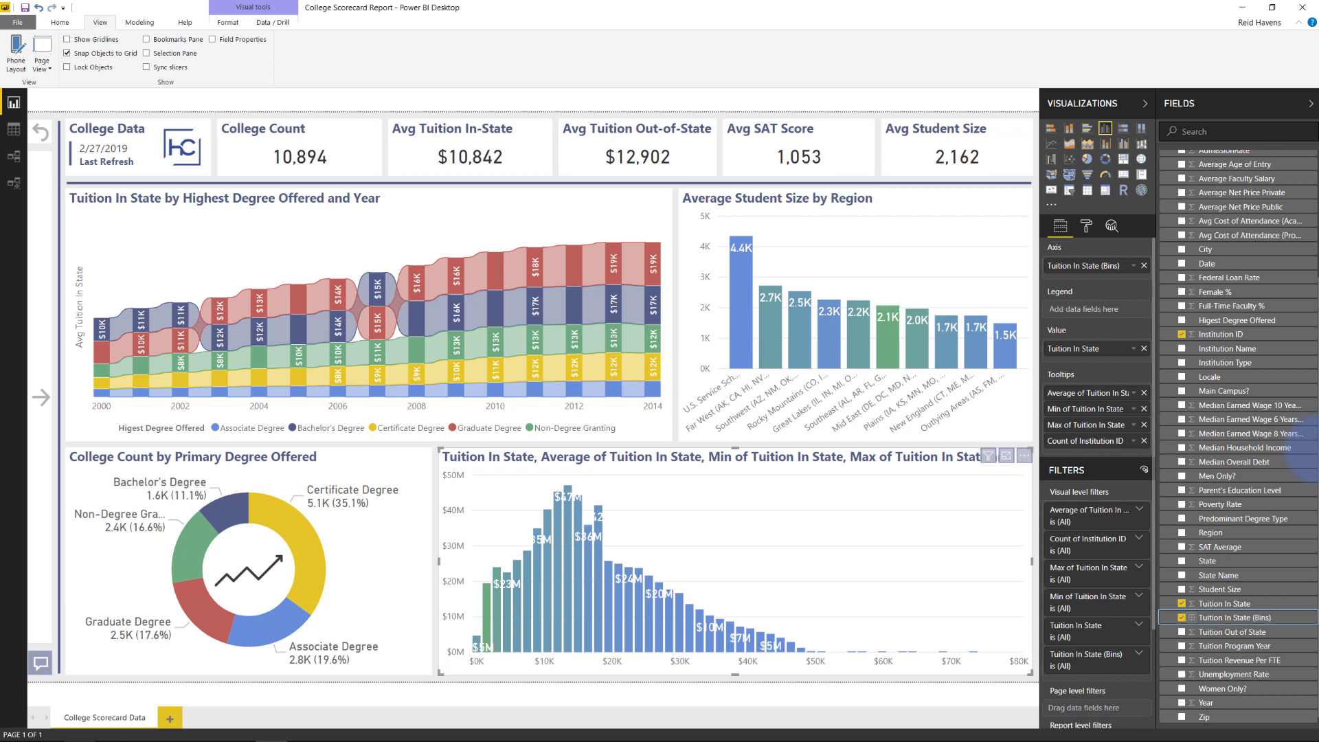
pyautogui.click(869, 205)
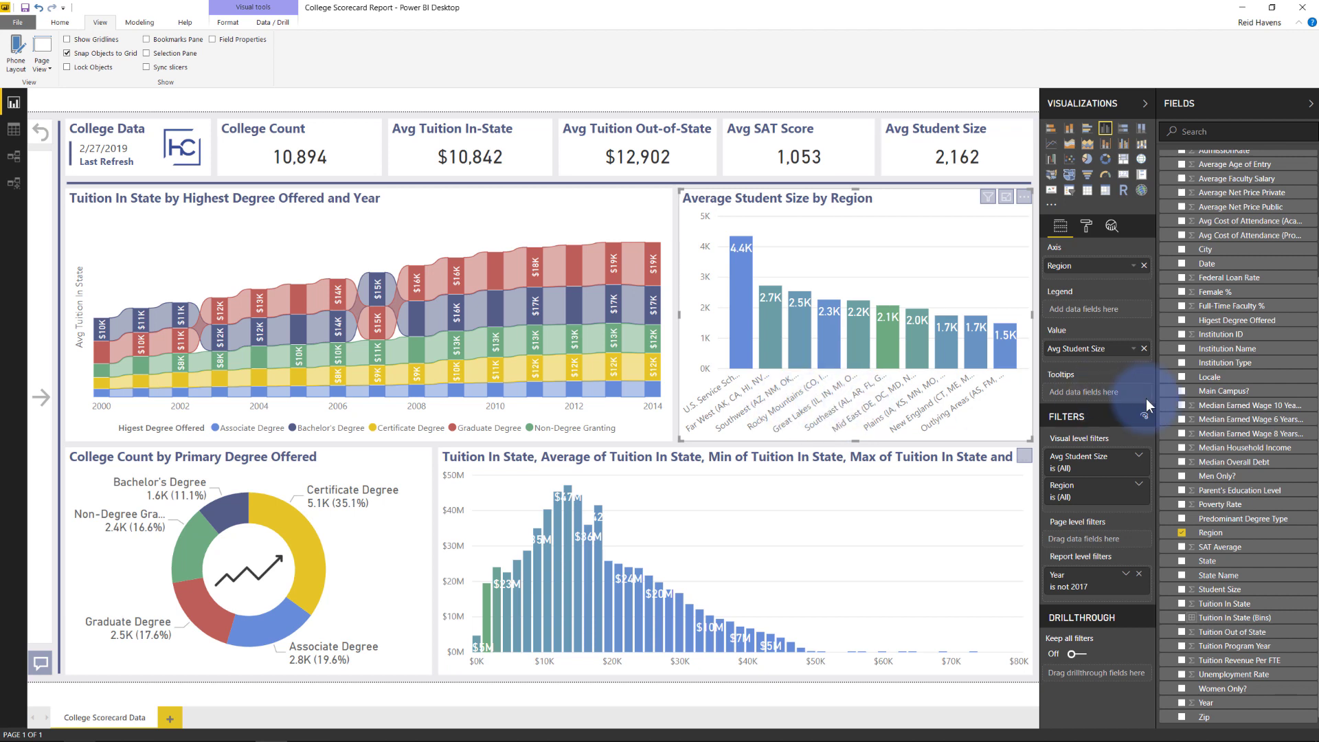
pyautogui.rightClick(1211, 533)
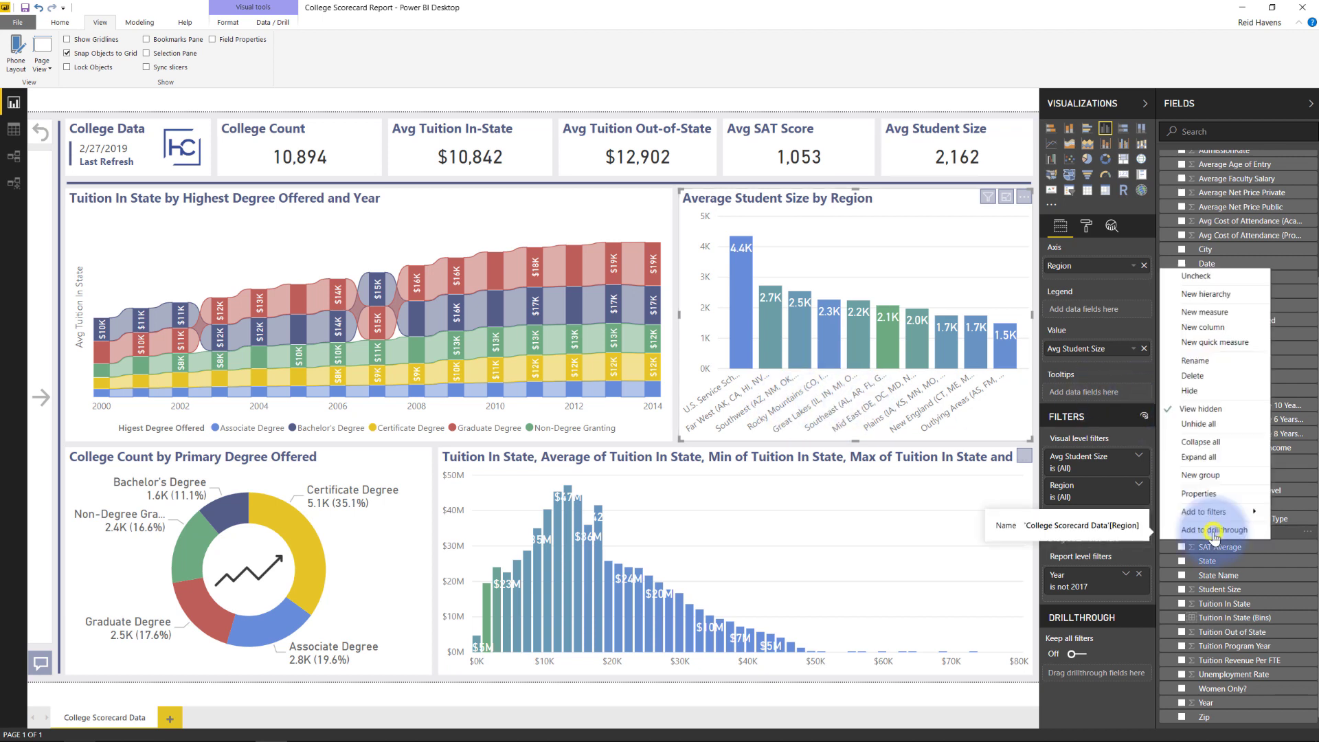
# - Start a new Region group and put Far West in its own group named 'Far West'
pyautogui.click(1215, 547)
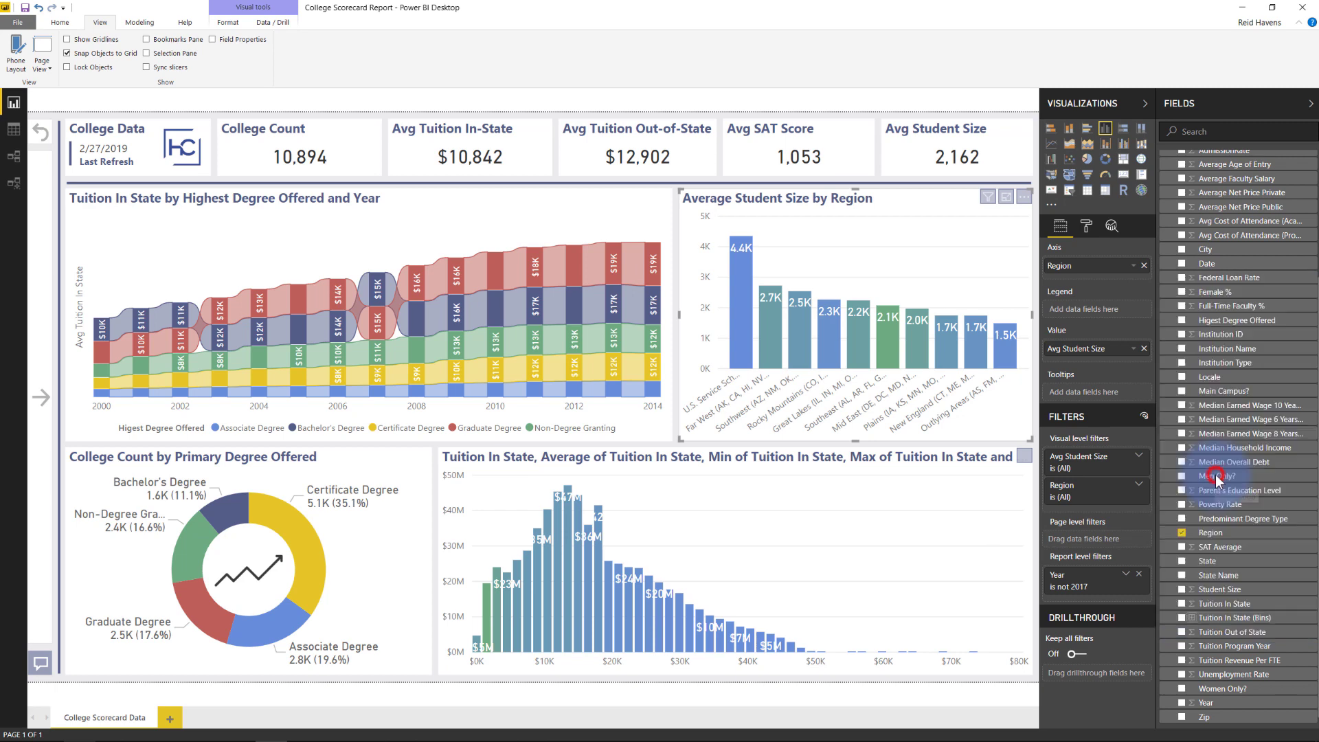
pyautogui.click(452, 334)
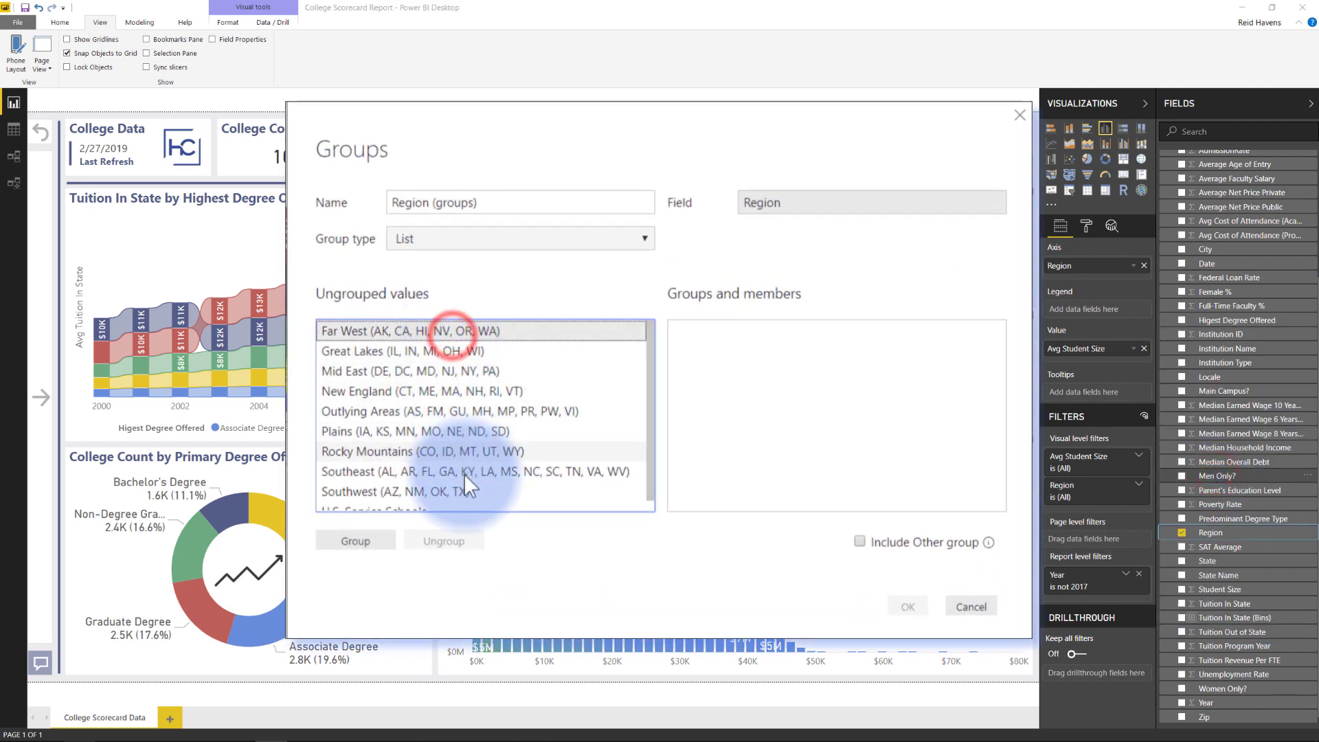
pyautogui.click(466, 505)
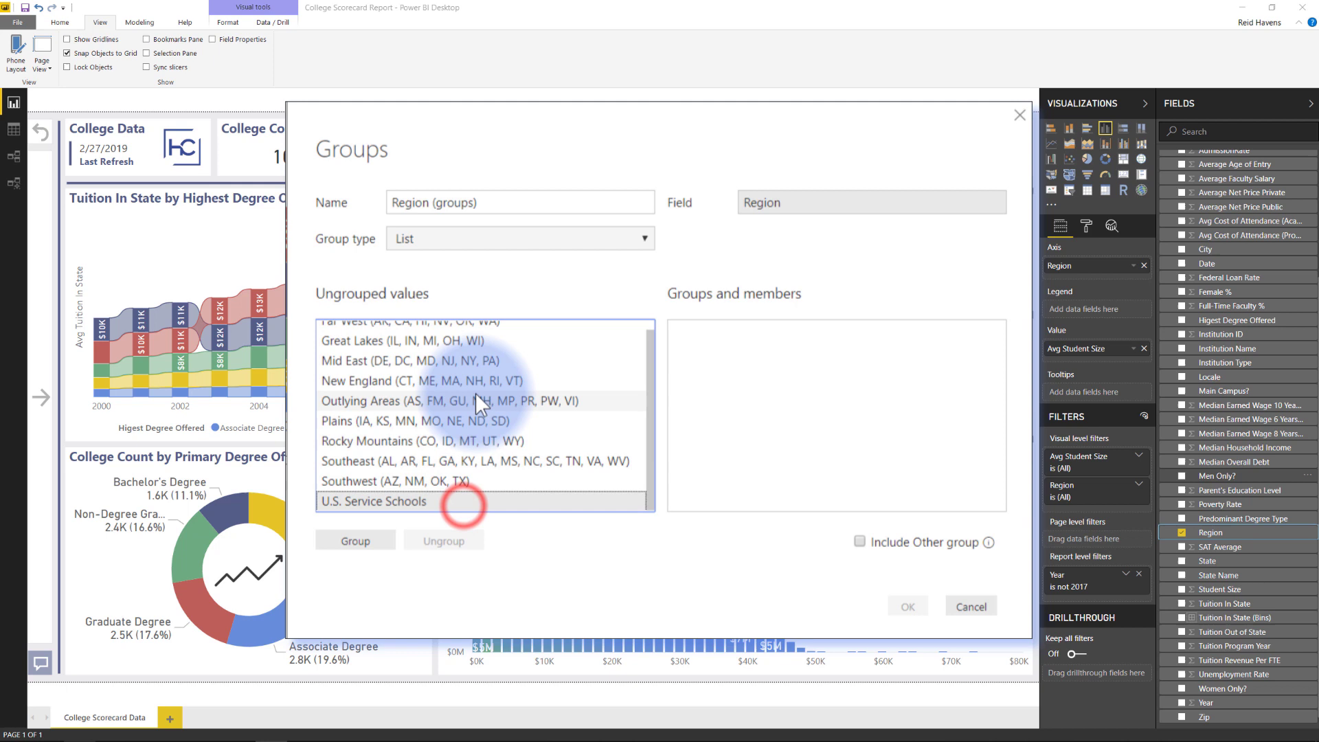
pyautogui.scroll(1, 467, 378)
pyautogui.click(443, 332)
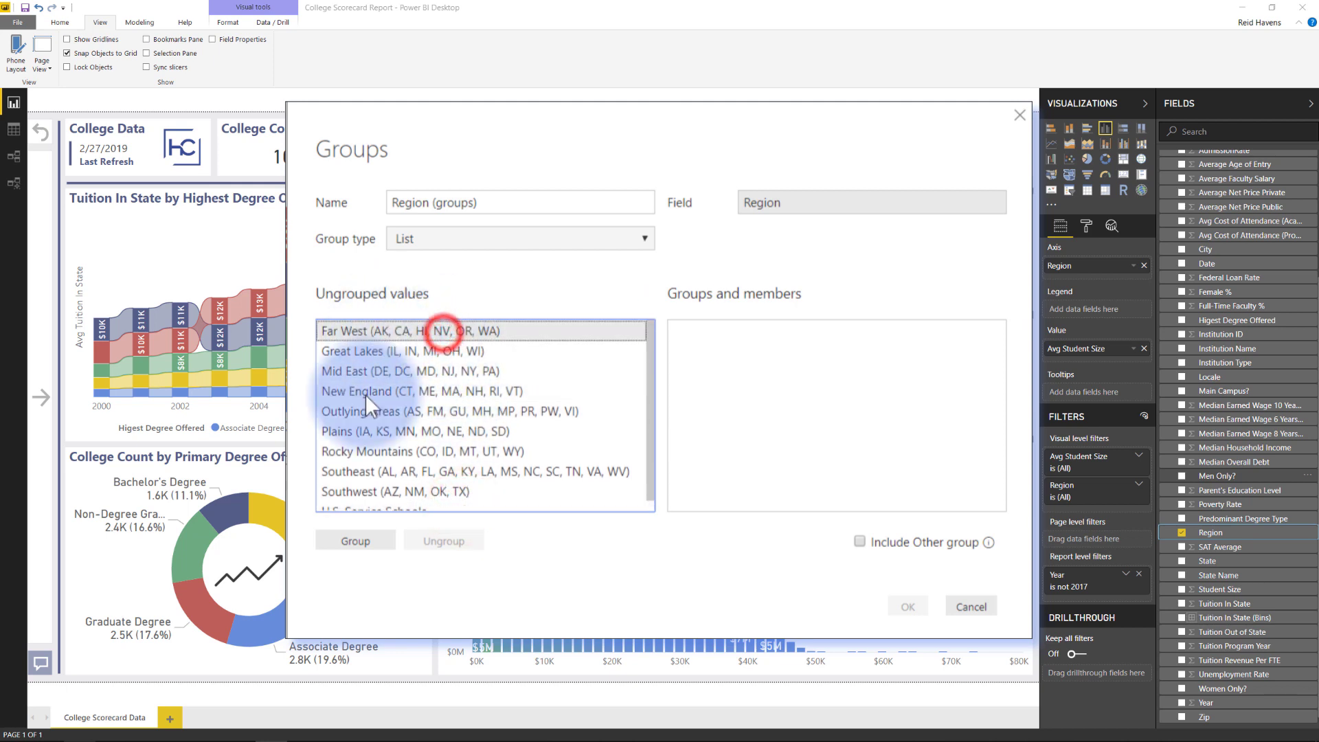
pyautogui.click(350, 541)
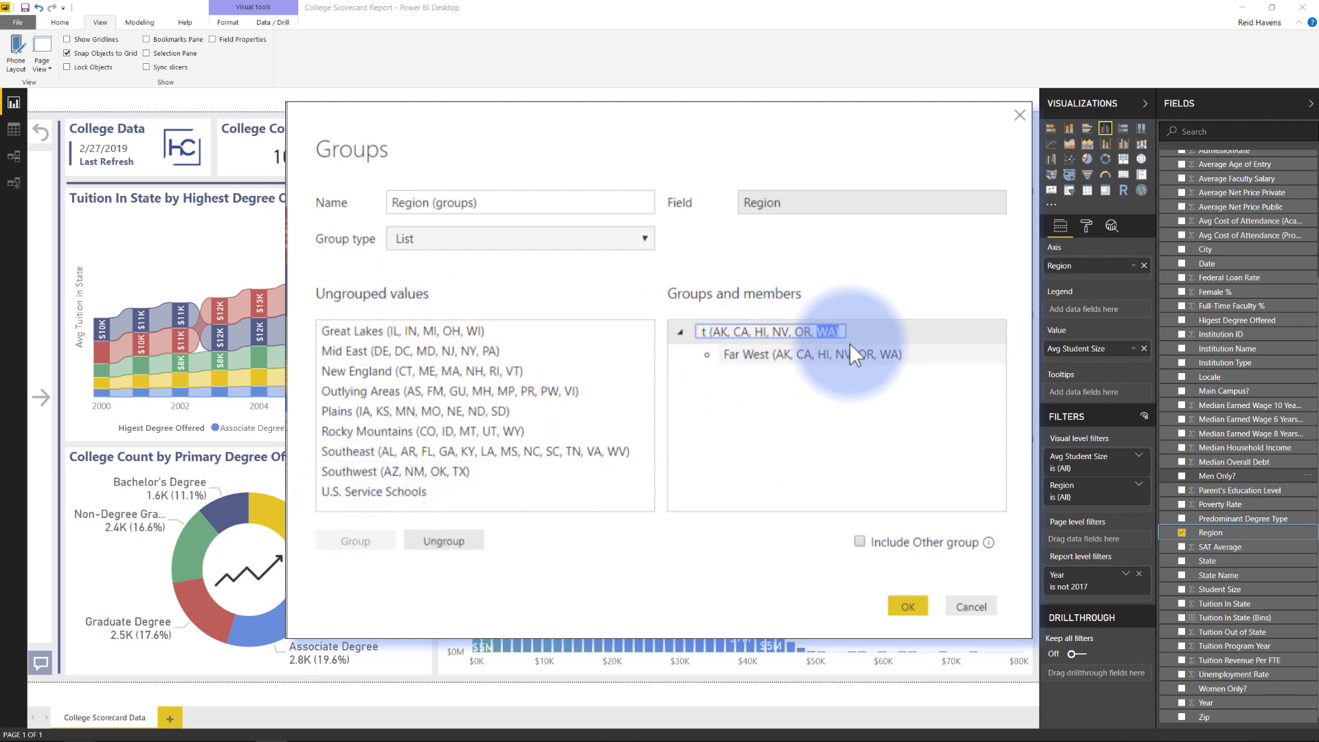
pyautogui.press('End')
pyautogui.hotkey('ctrl', 'shift', 'Left')
pyautogui.hotkey('ctrl', 'shift', 'Left')
pyautogui.hotkey('ctrl', 'shift', 'Left')
pyautogui.hotkey('ctrl', 'shift', 'Left')
pyautogui.hotkey('ctrl', 'shift', 'Left')
pyautogui.hotkey('ctrl', 'shift', 'Left')
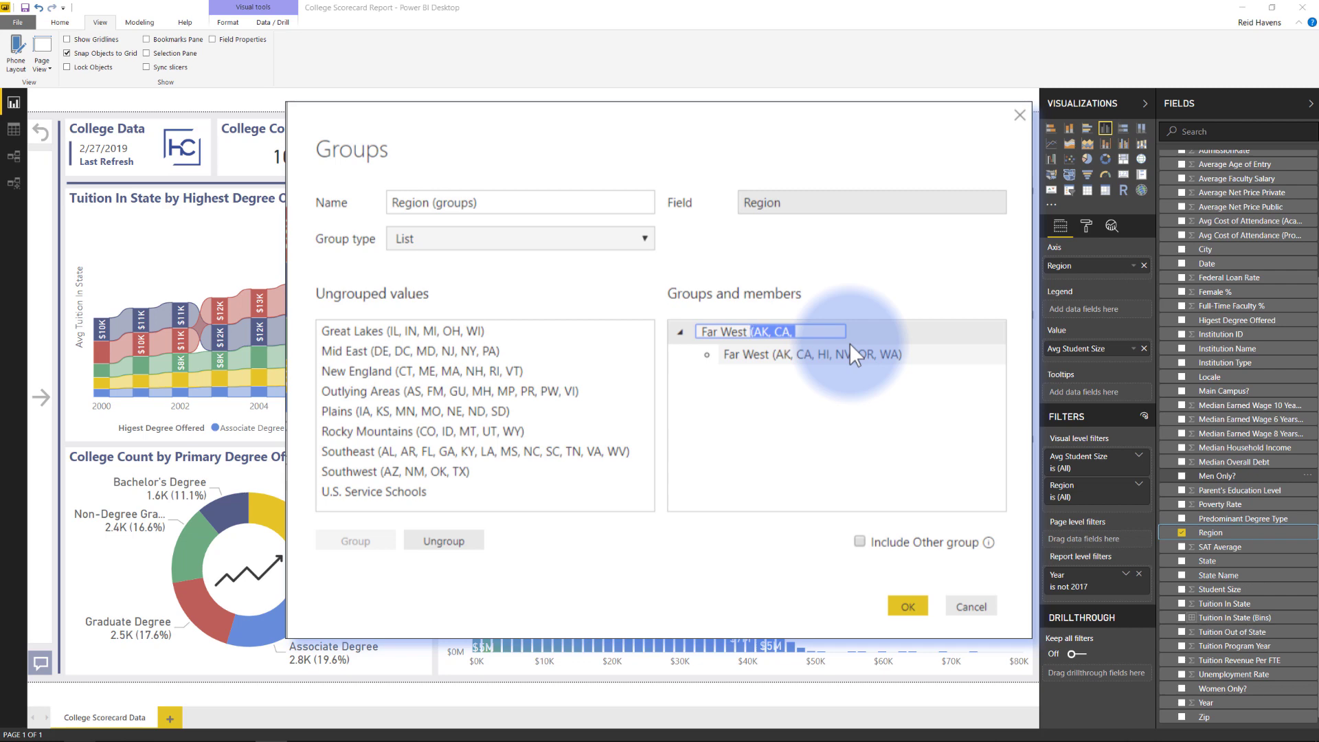
pyautogui.press('BackSpace')
pyautogui.press('Return')
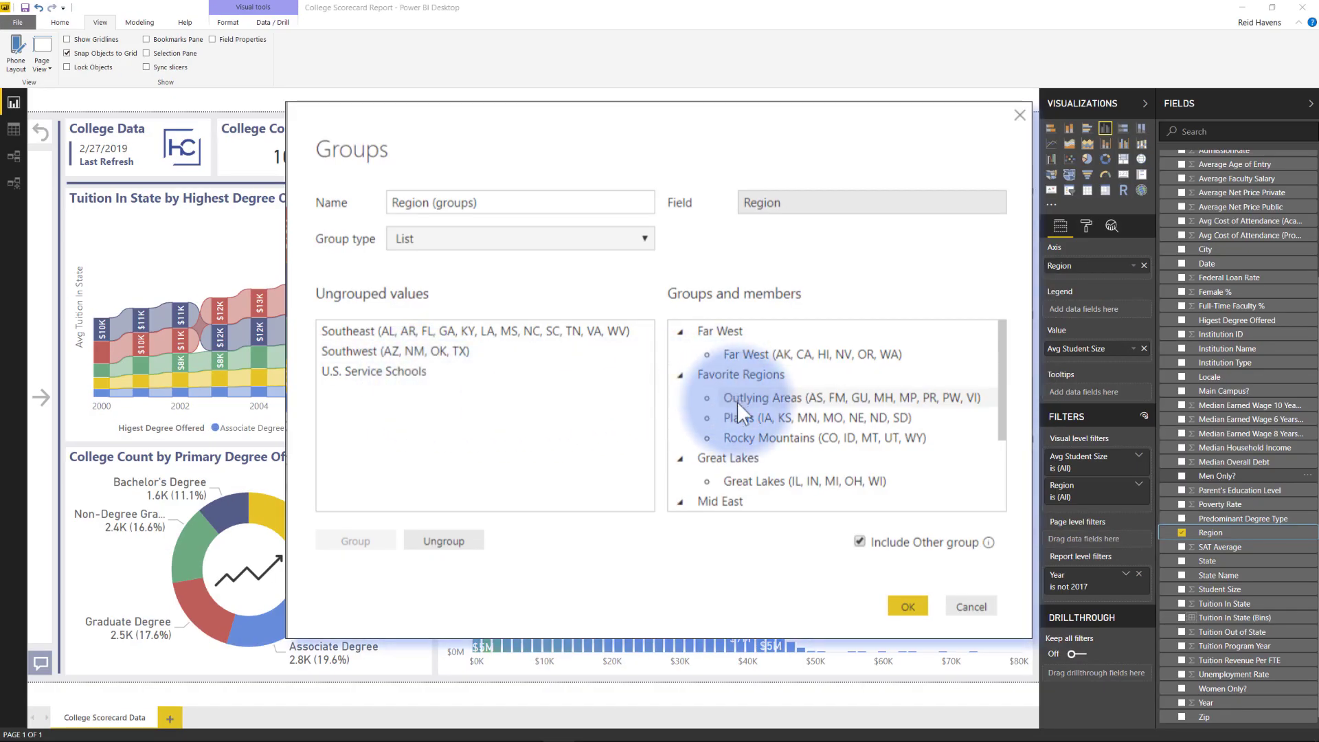
# - Select Southeast among the ungrouped regions and apply the grouping
pyautogui.moveTo(739, 376); pyautogui.dragTo(439, 356)
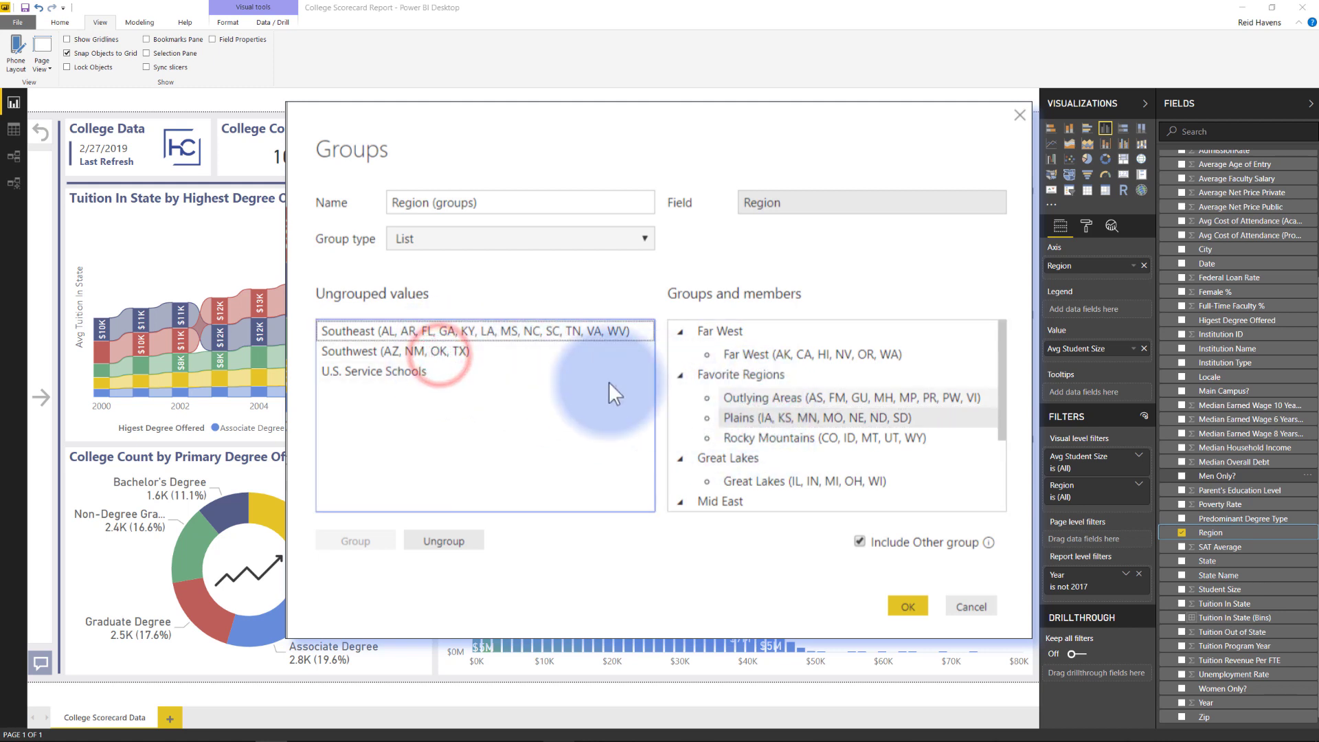
pyautogui.click(451, 332)
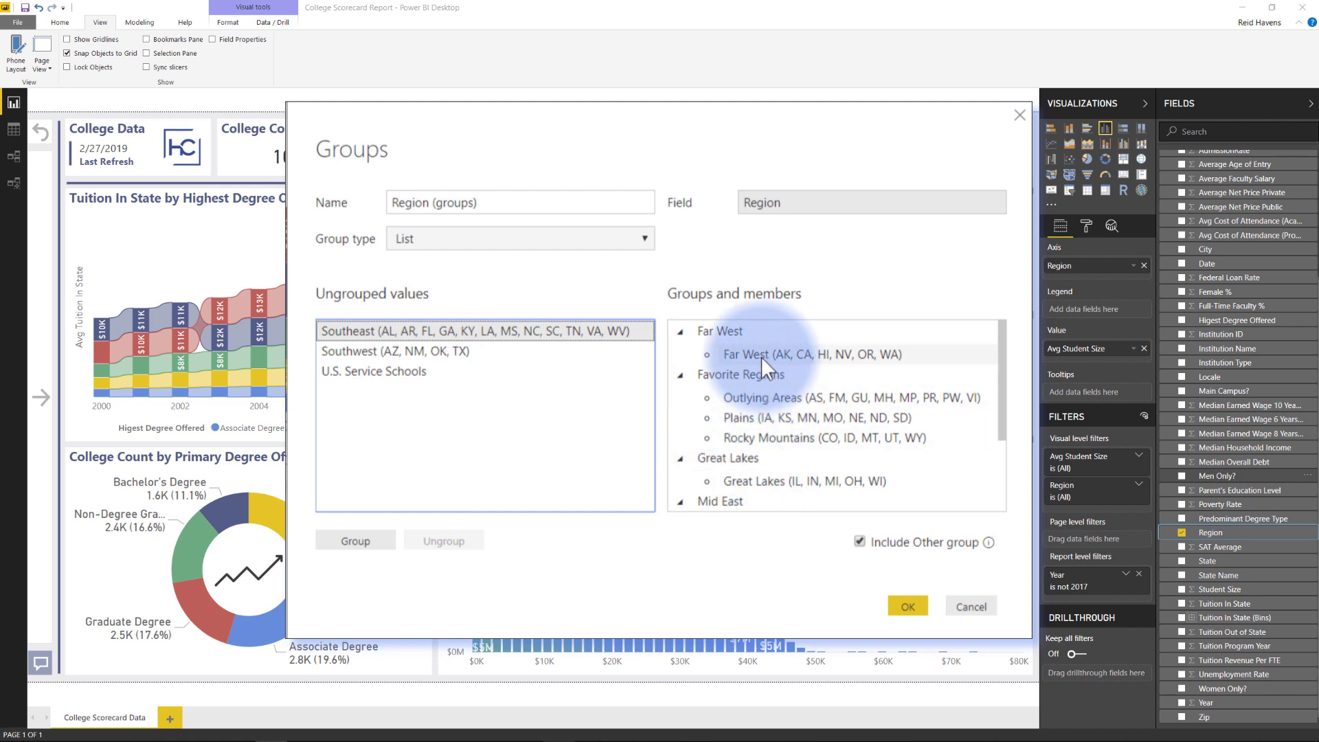
pyautogui.scroll(-3, 782, 397)
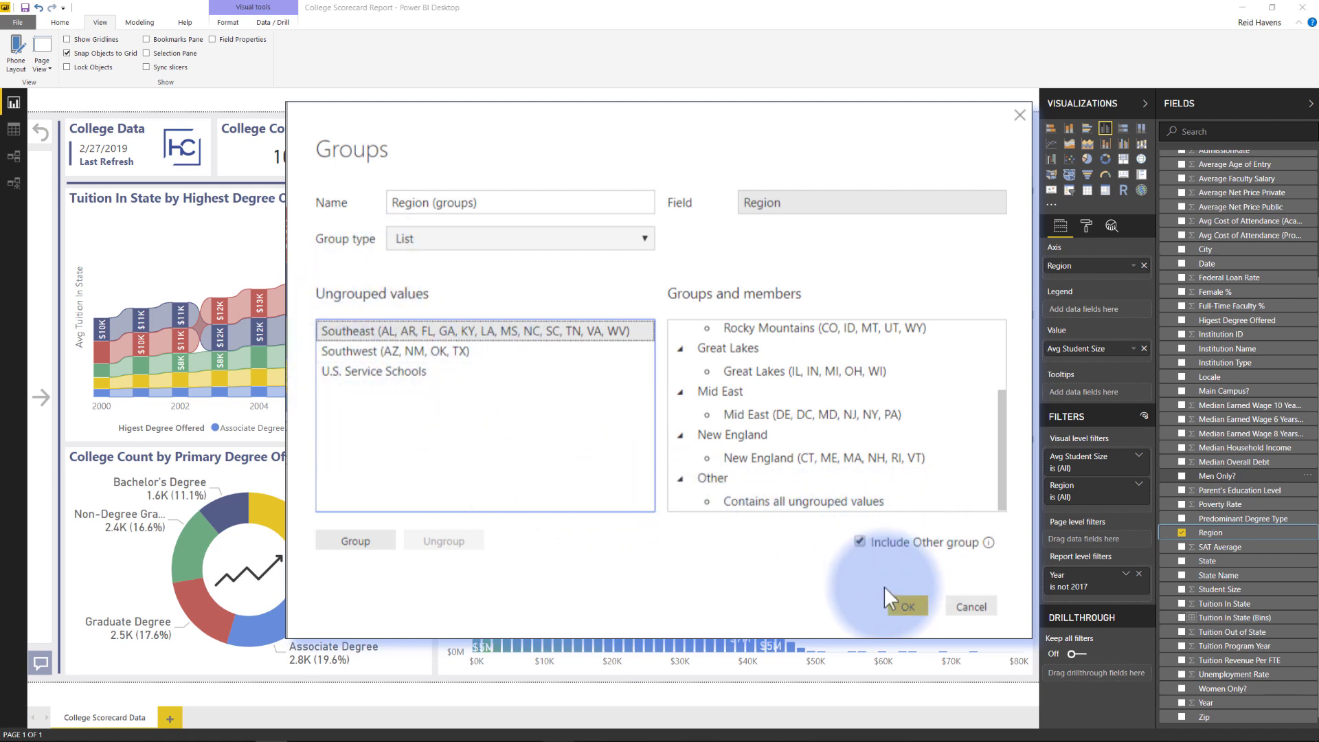
pyautogui.click(900, 605)
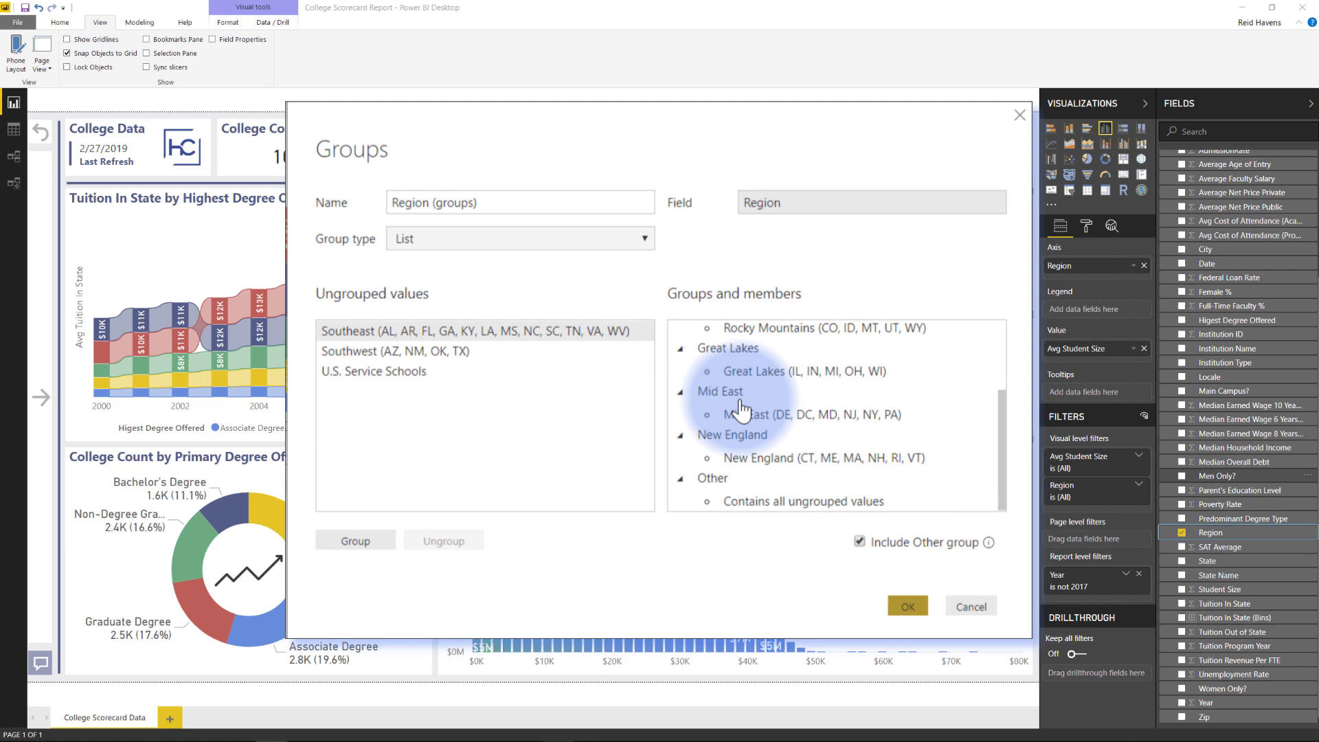
# - Include an Other group, rename the group to 'Region (Groups)', and save it
pyautogui.click(563, 247)
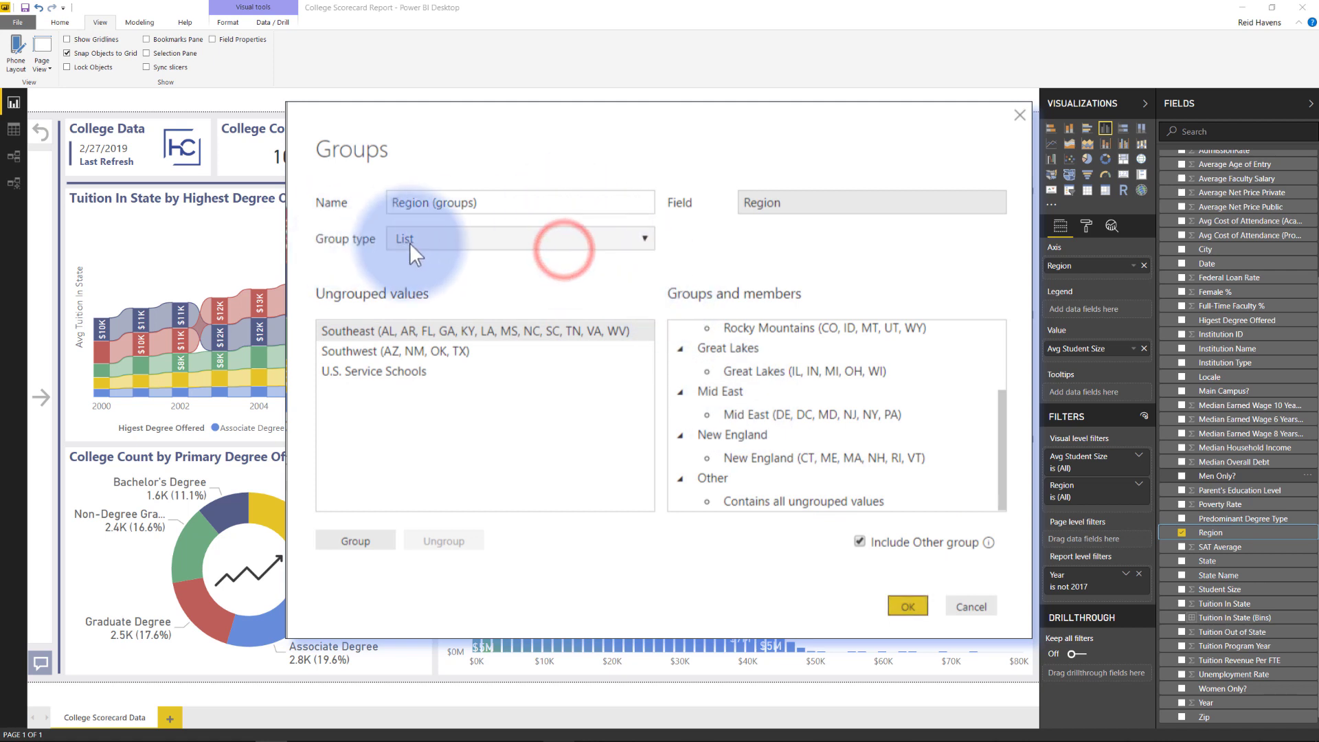
pyautogui.click(445, 206)
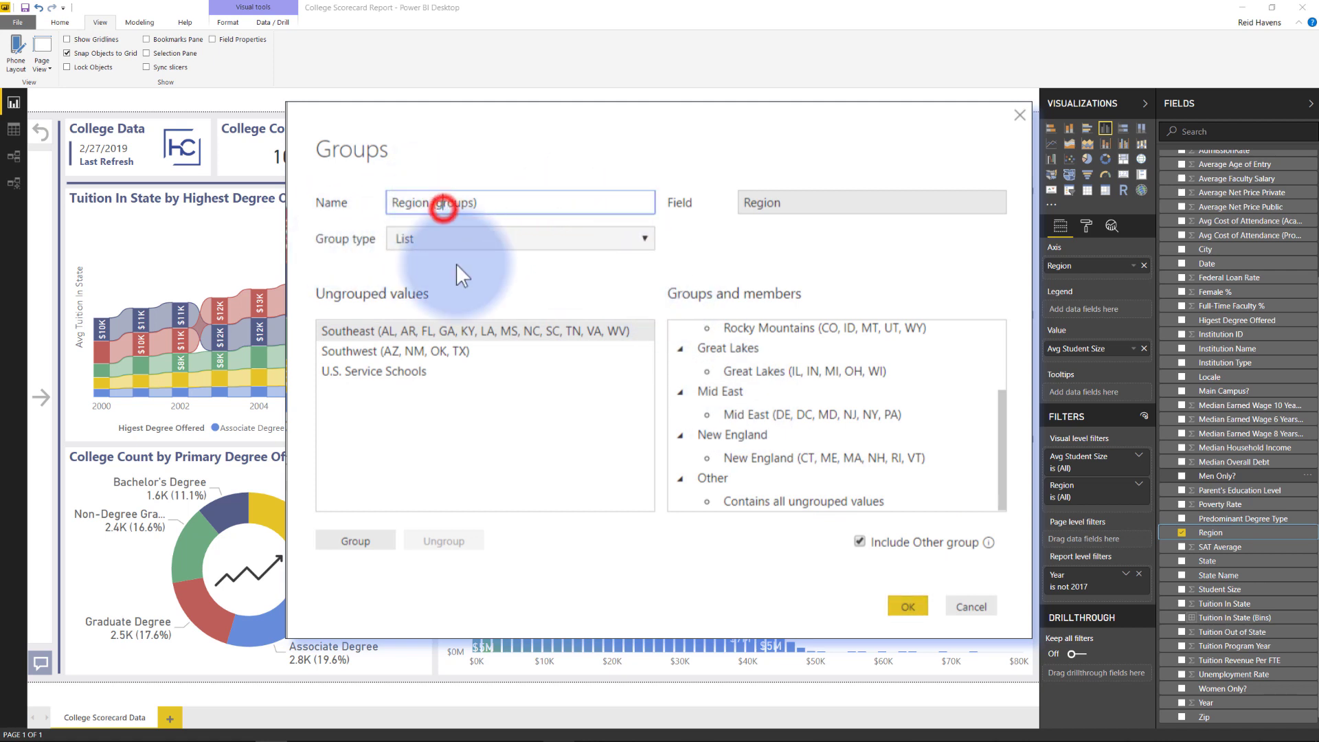
pyautogui.press('BackSpace')
pyautogui.write('G')
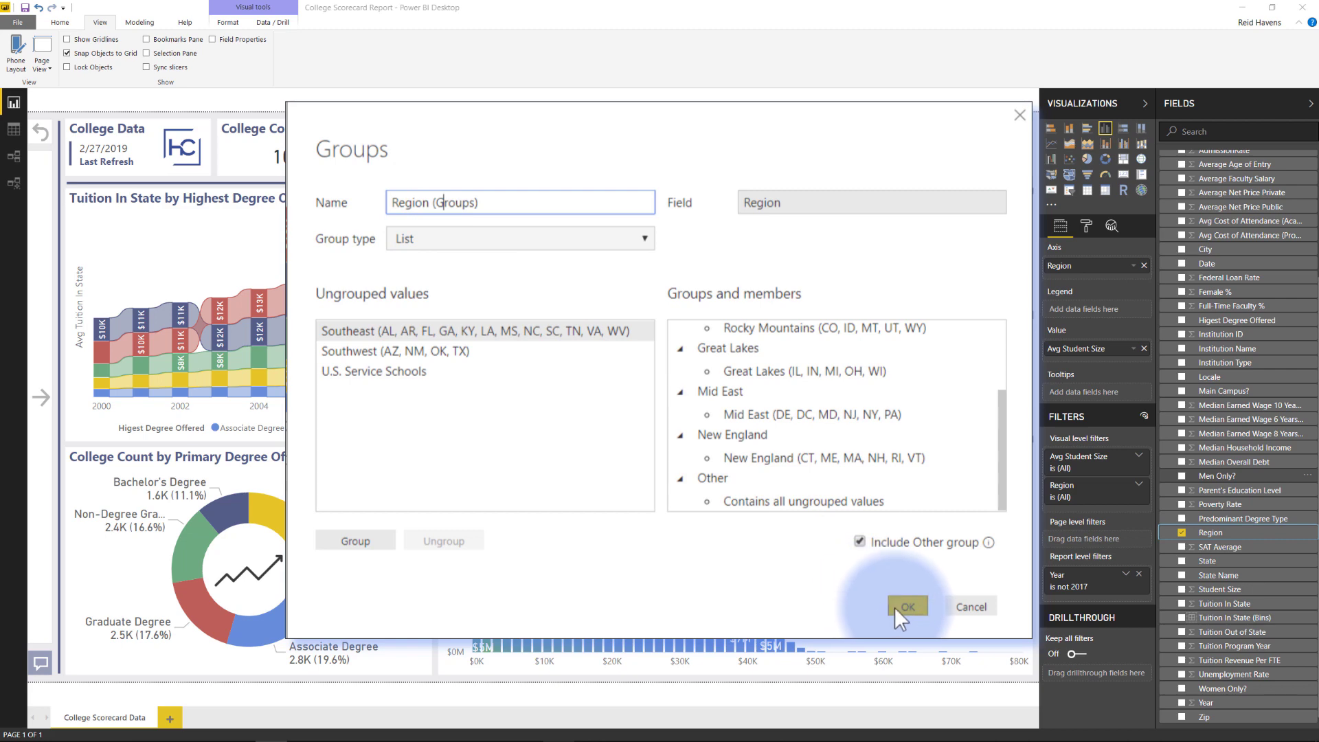
pyautogui.click(906, 606)
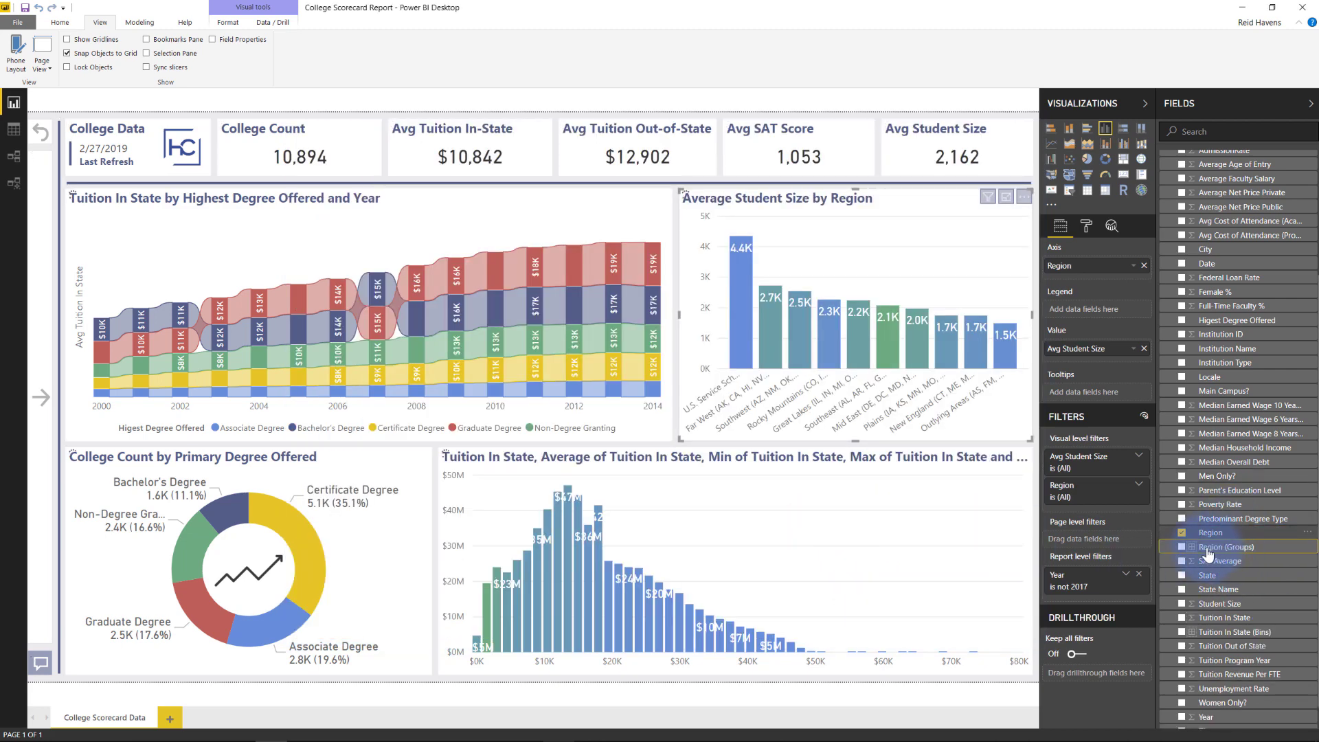
# - Replace Region with Region (Groups) on the Average Student Size chart's axis
pyautogui.moveTo(1211, 549); pyautogui.dragTo(1078, 271)
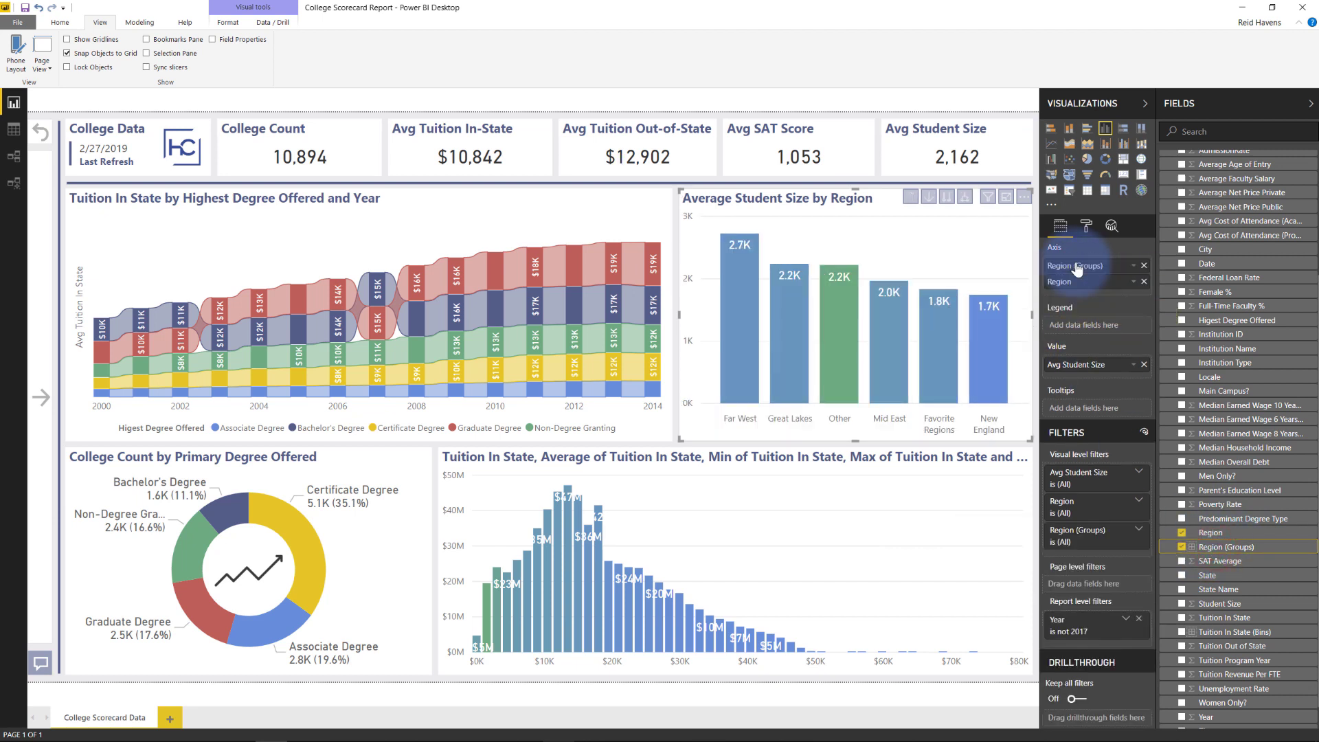
pyautogui.click(1145, 282)
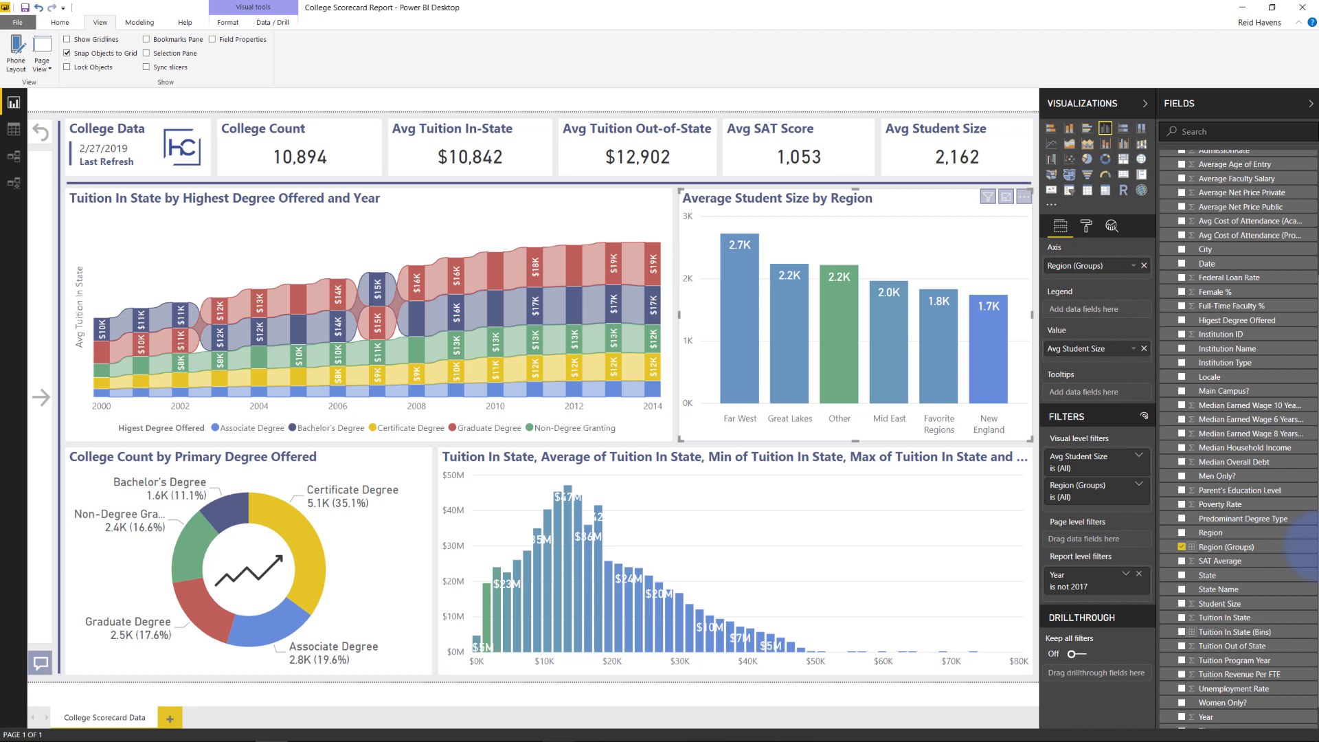
pyautogui.click(550, 455)
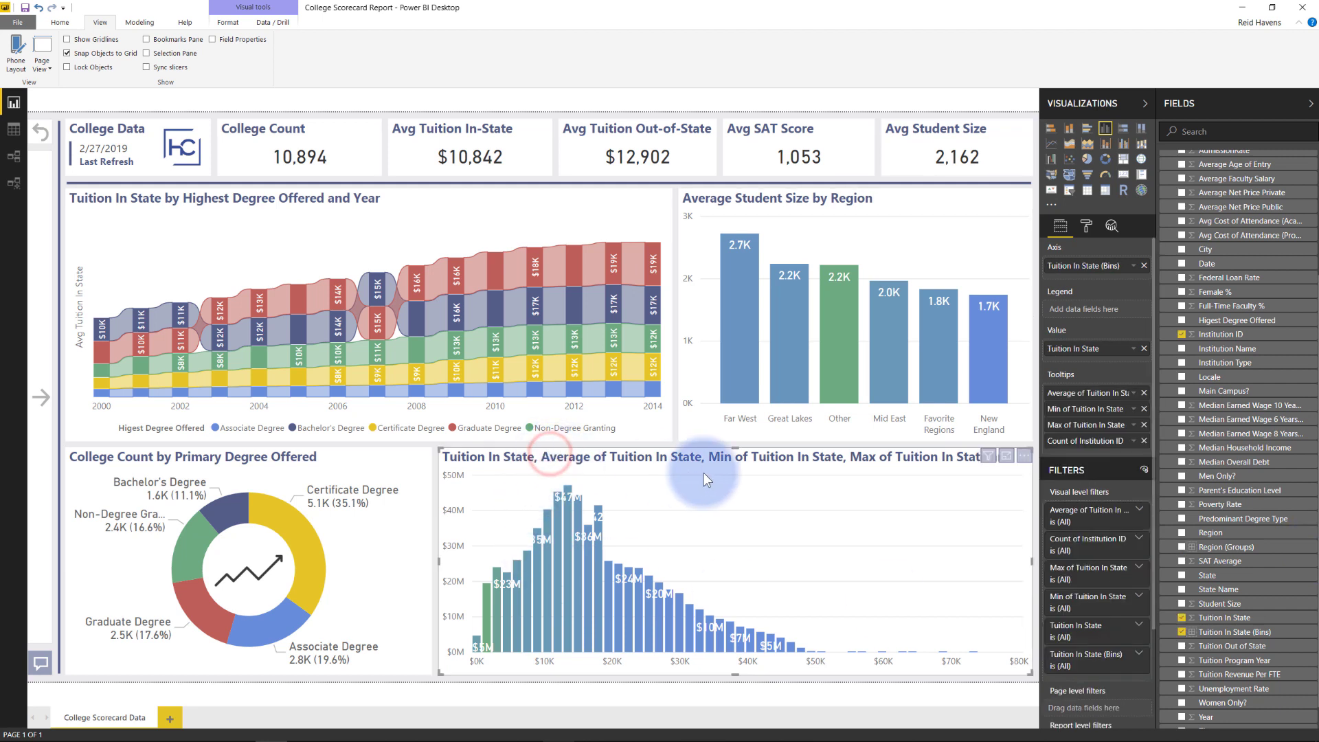